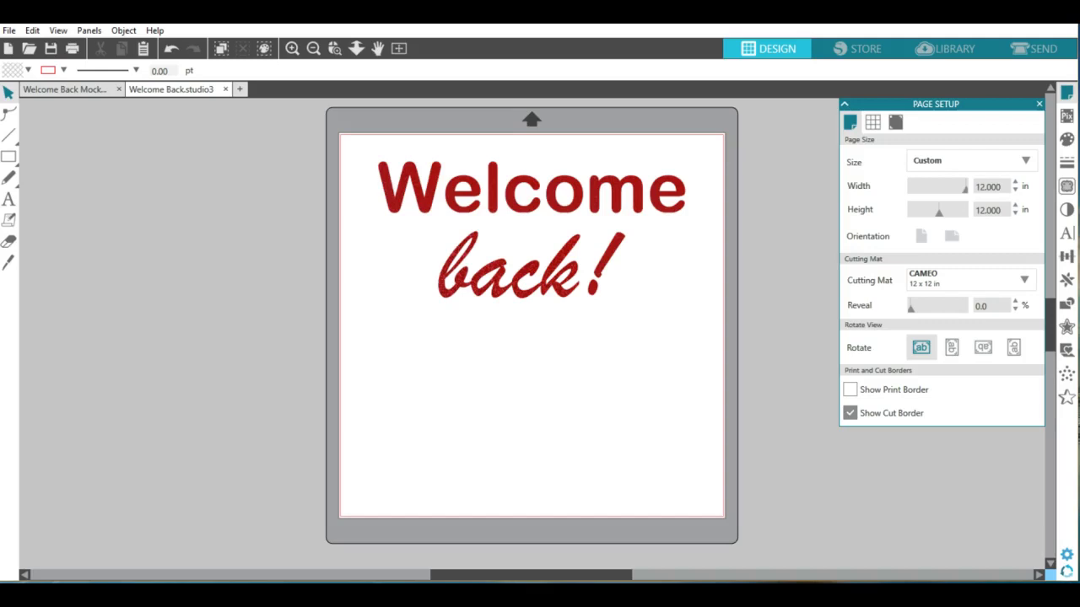
Launch Snipping Tool from search and snip a rectangle around the red 'Welcome back!' lettering
key(super+s)
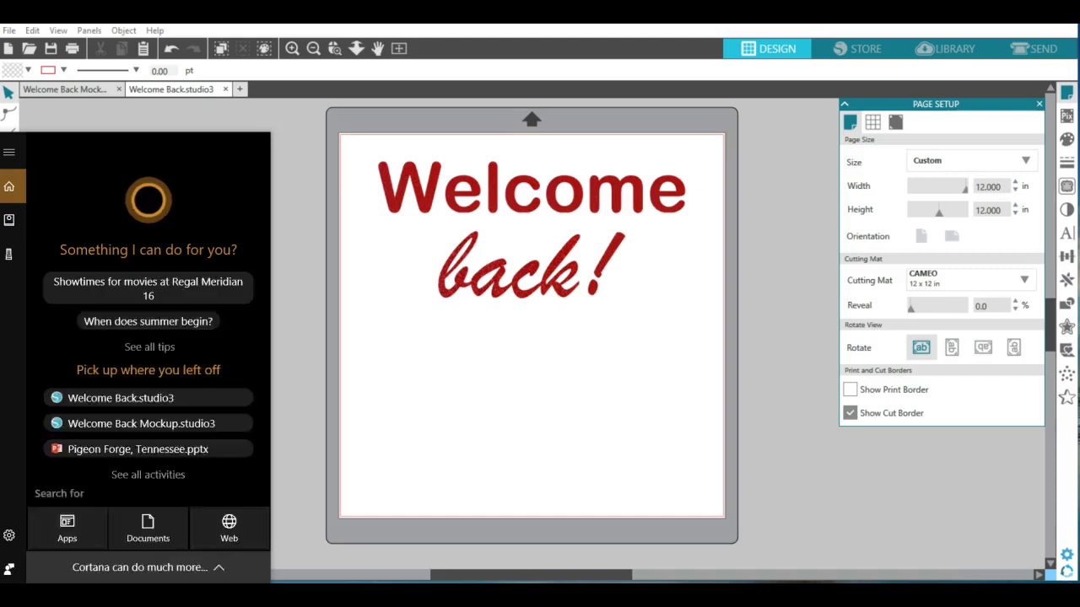
text(snip)
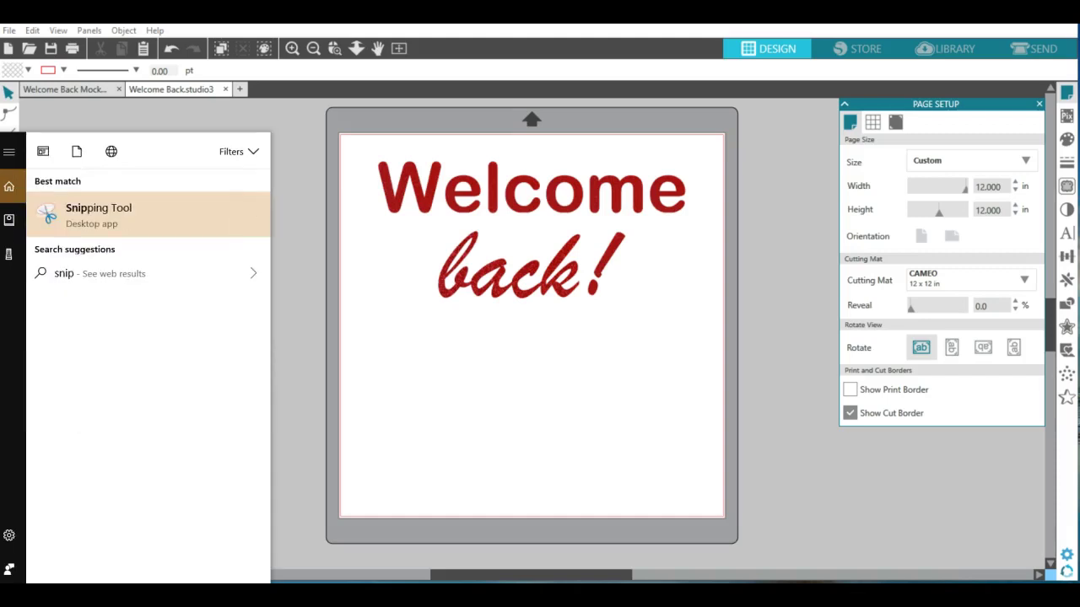
click(94, 215)
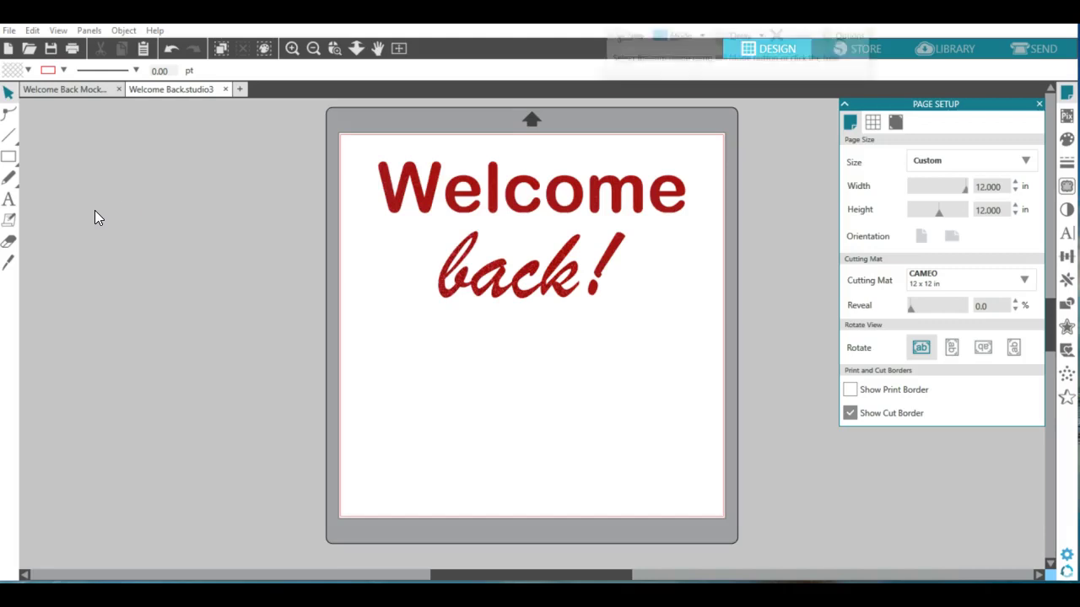
click(628, 42)
drag(354, 141, 706, 333)
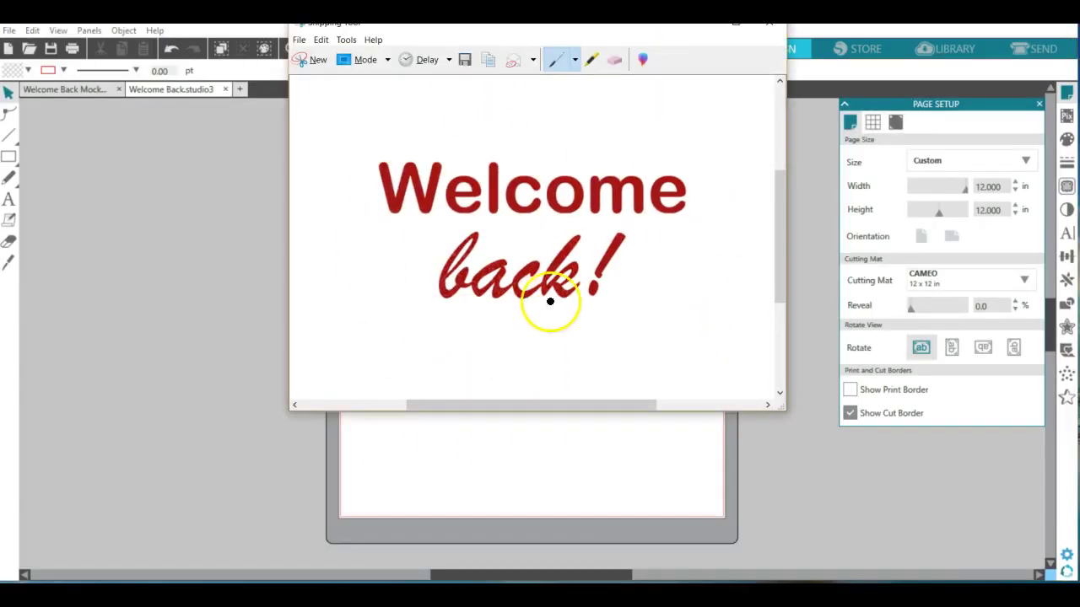
Save the snip as a PNG named WelcomeBackDesign in Documents > TribalTrends
click(469, 60)
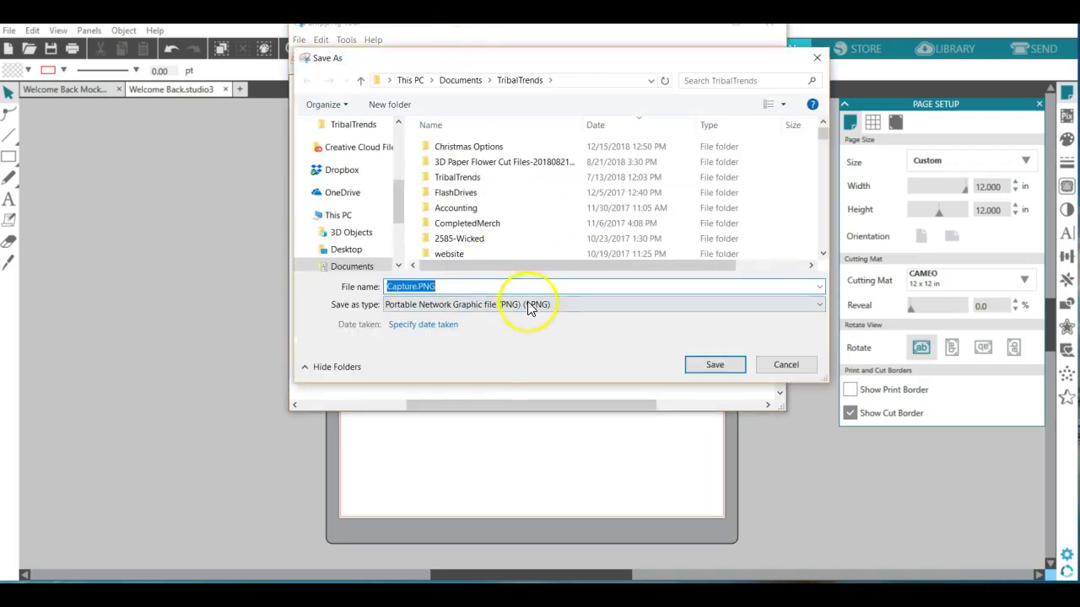
click(519, 305)
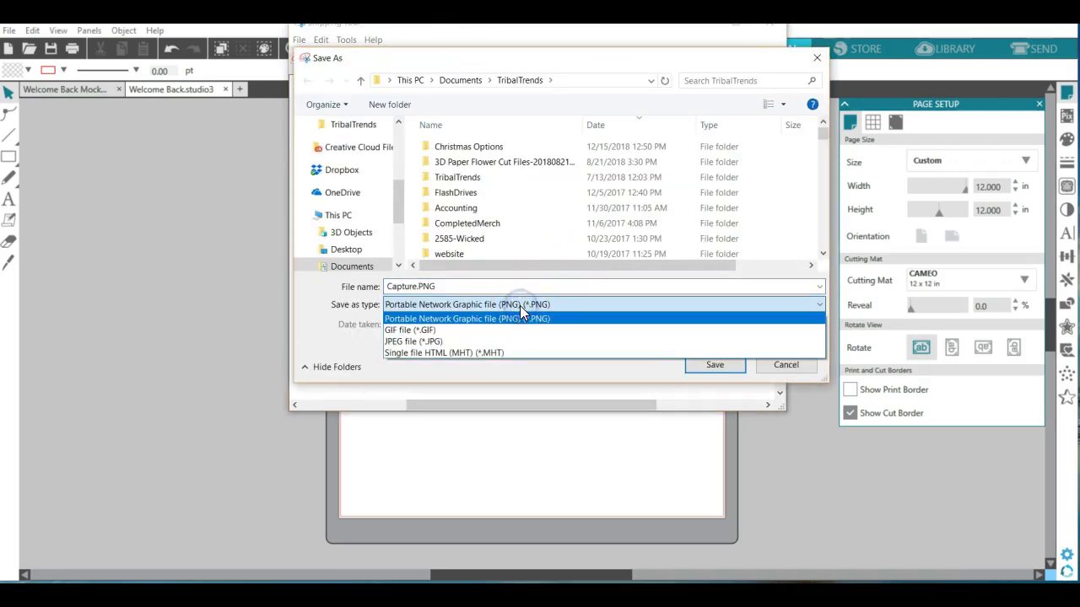
click(462, 341)
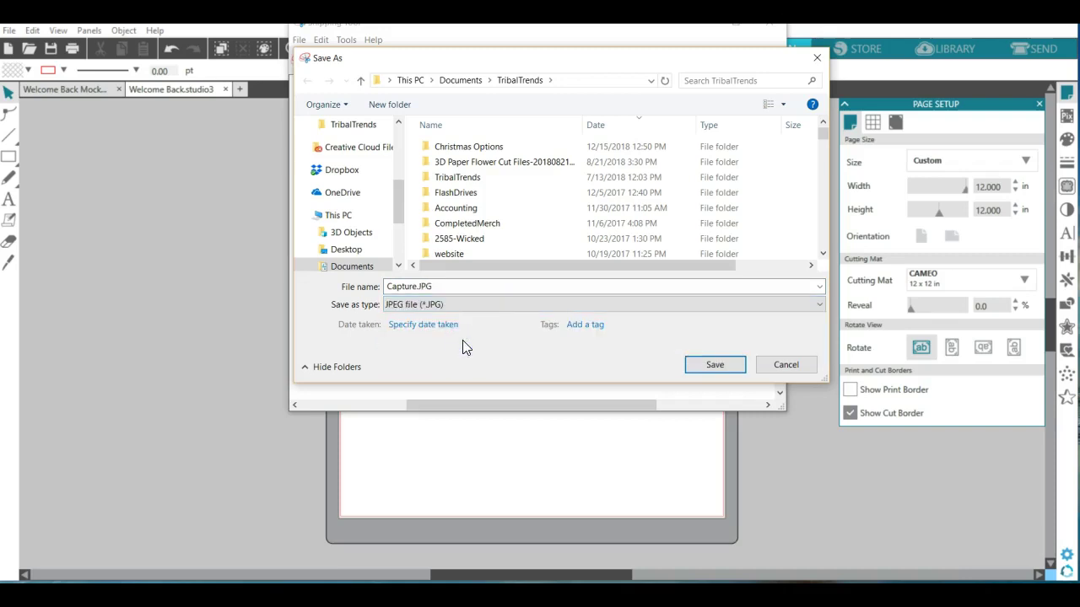
double_click(439, 287)
click(463, 307)
click(465, 318)
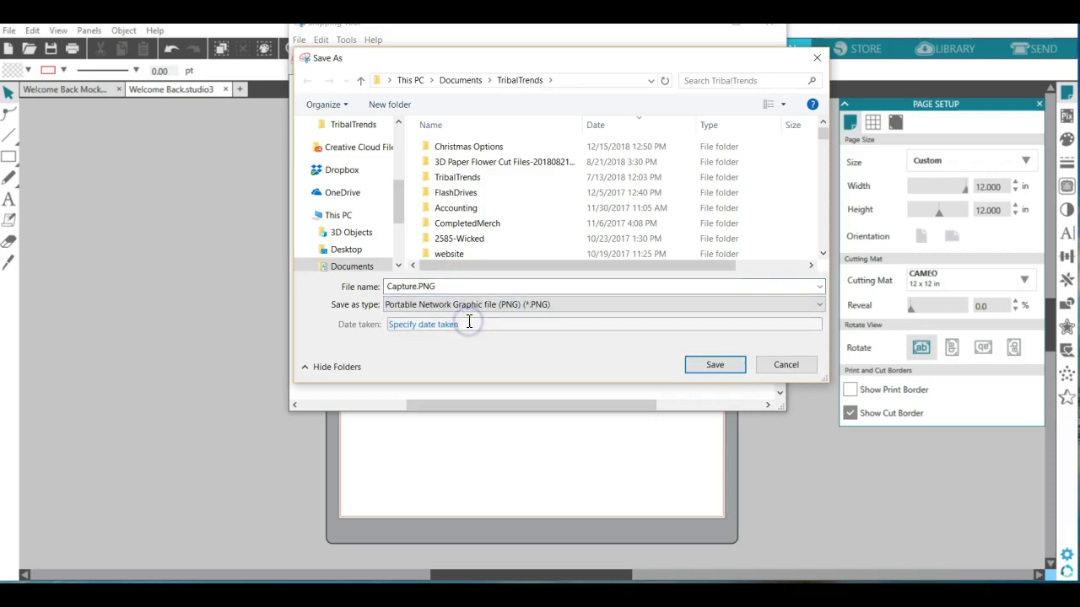
double_click(411, 287)
click(418, 287)
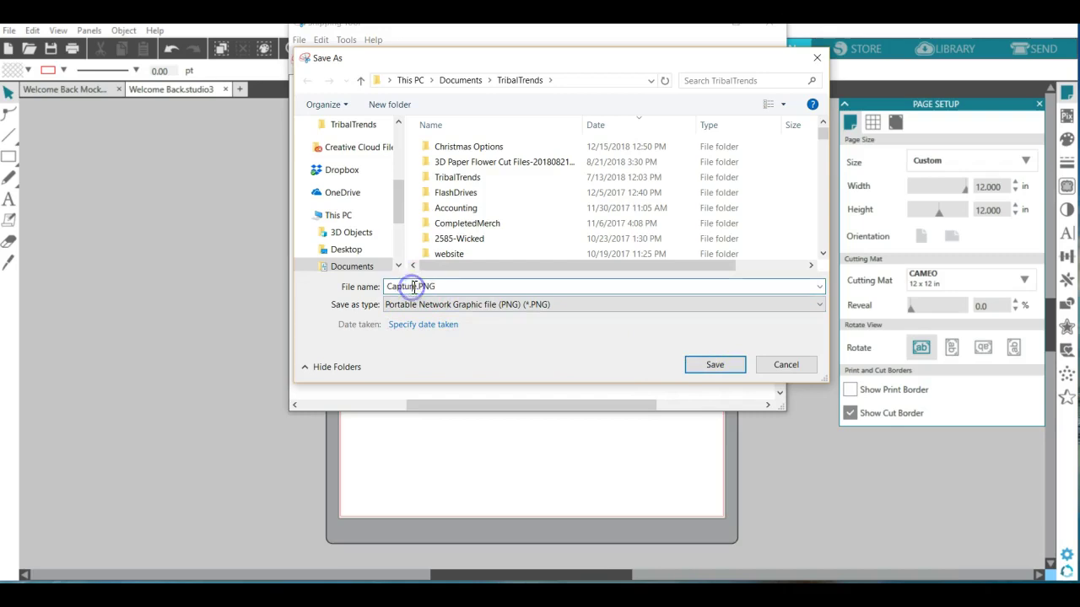
drag(418, 287, 362, 289)
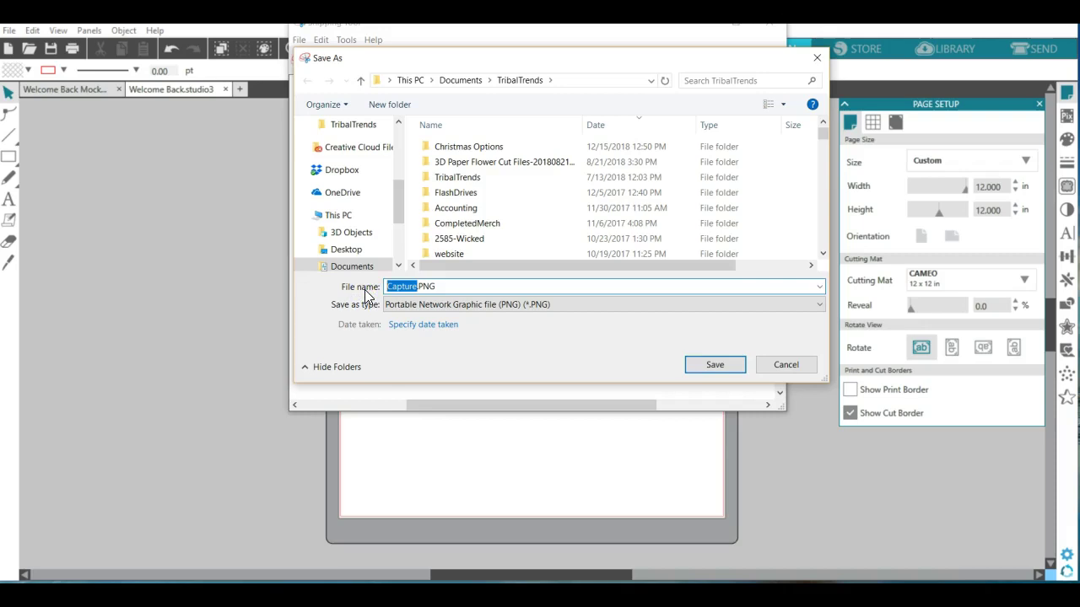
text(WelcomeBackDesign)
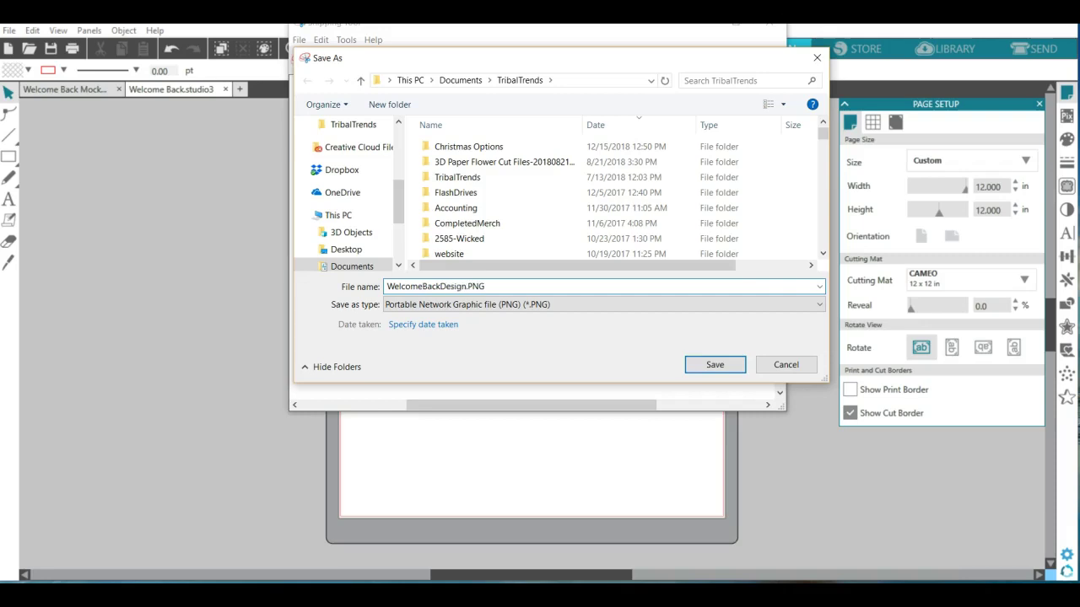
click(710, 363)
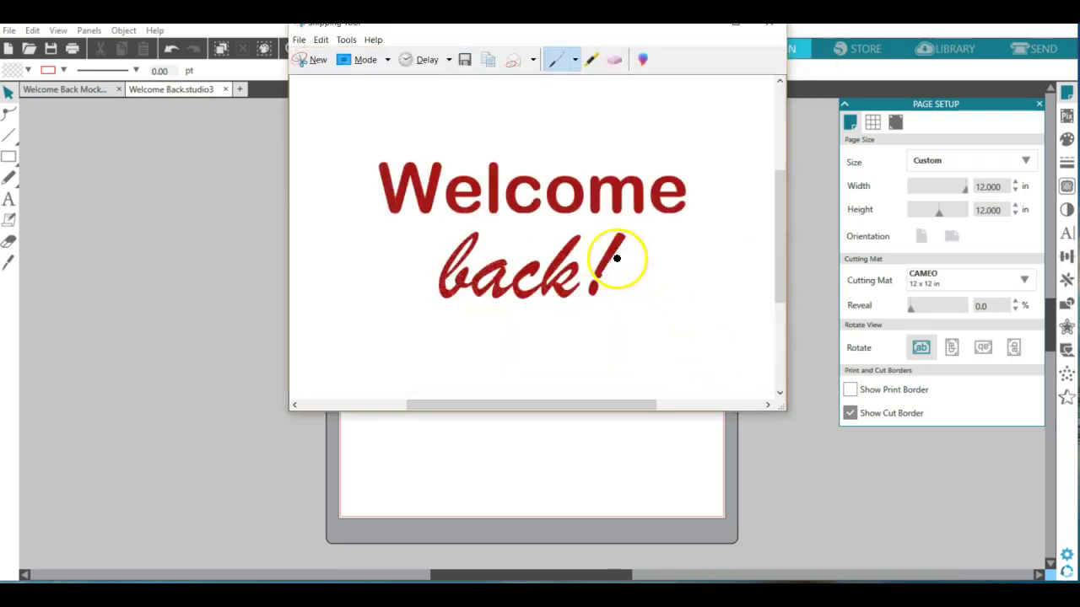
Close the Snipping Tool window
click(768, 23)
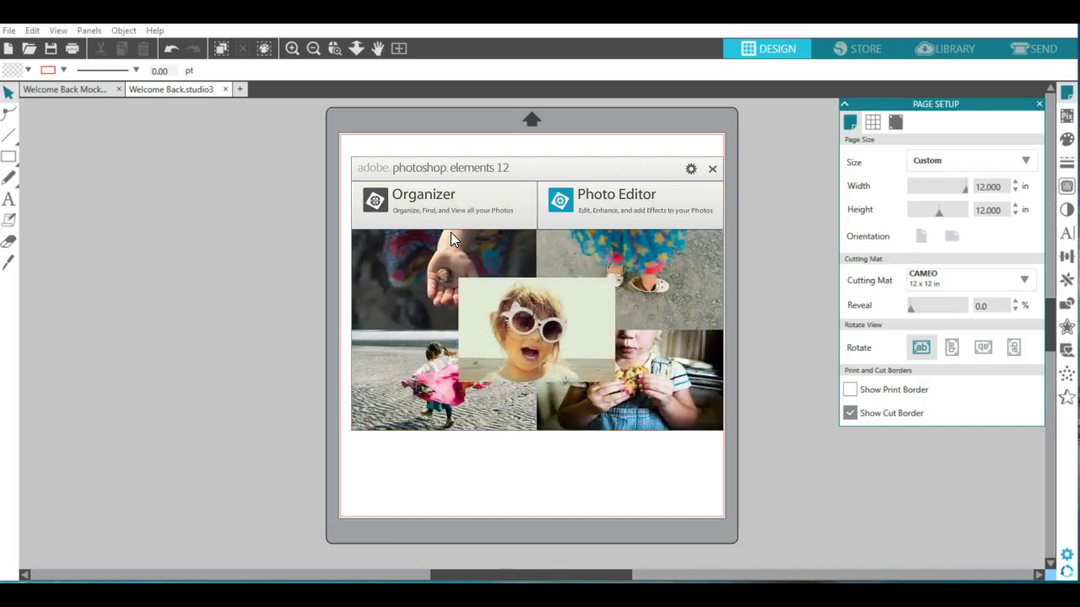
Choose Photo Editor on the Photoshop Elements 12 welcome screen
click(458, 225)
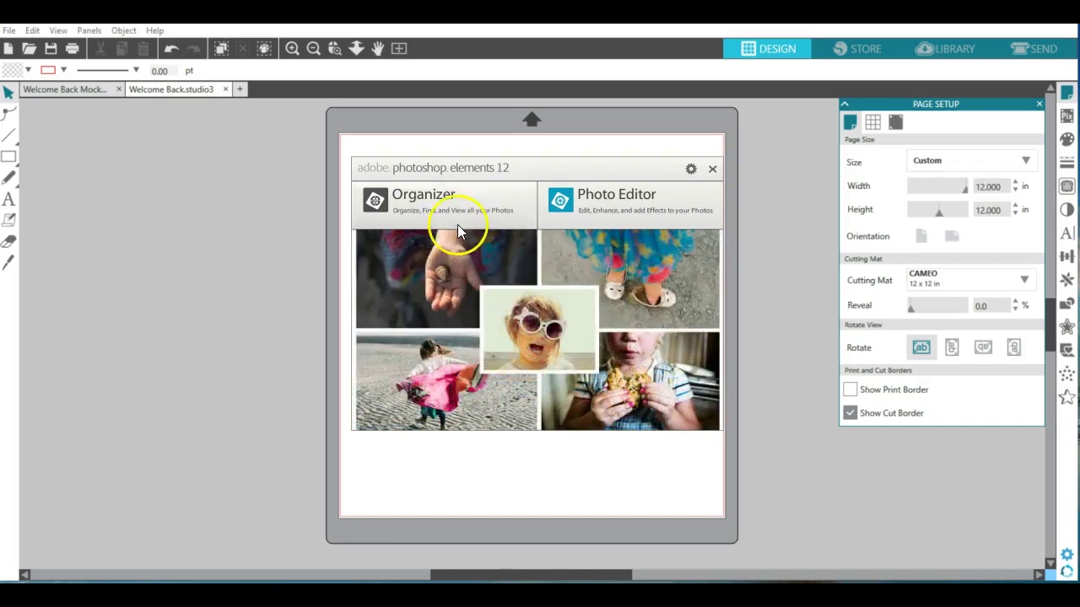
click(609, 194)
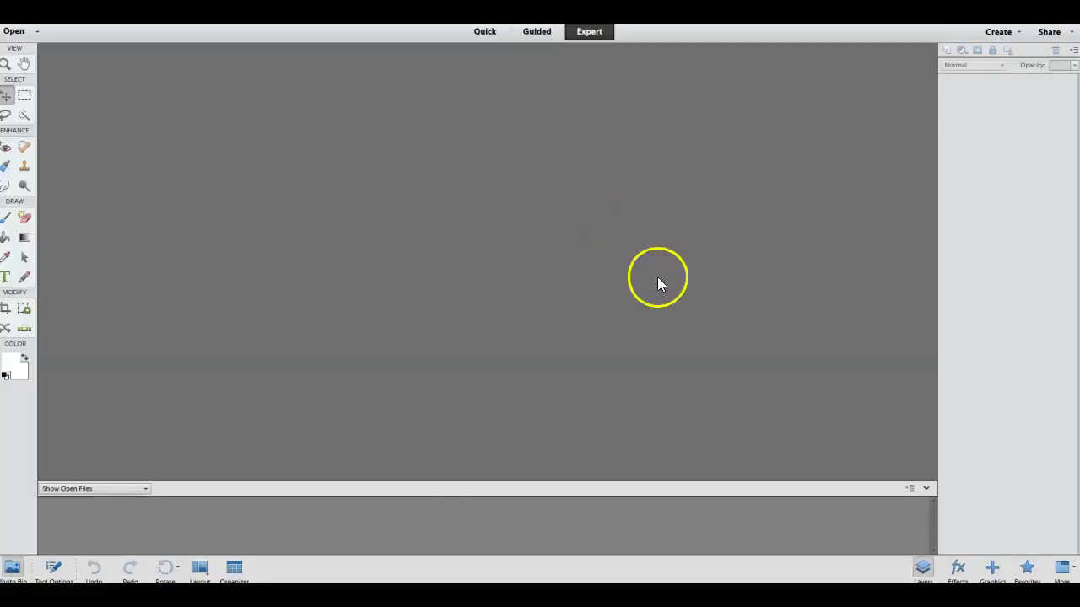
Search File Explorer for 'design' and filter the results to files modified today
key(alt+Tab)
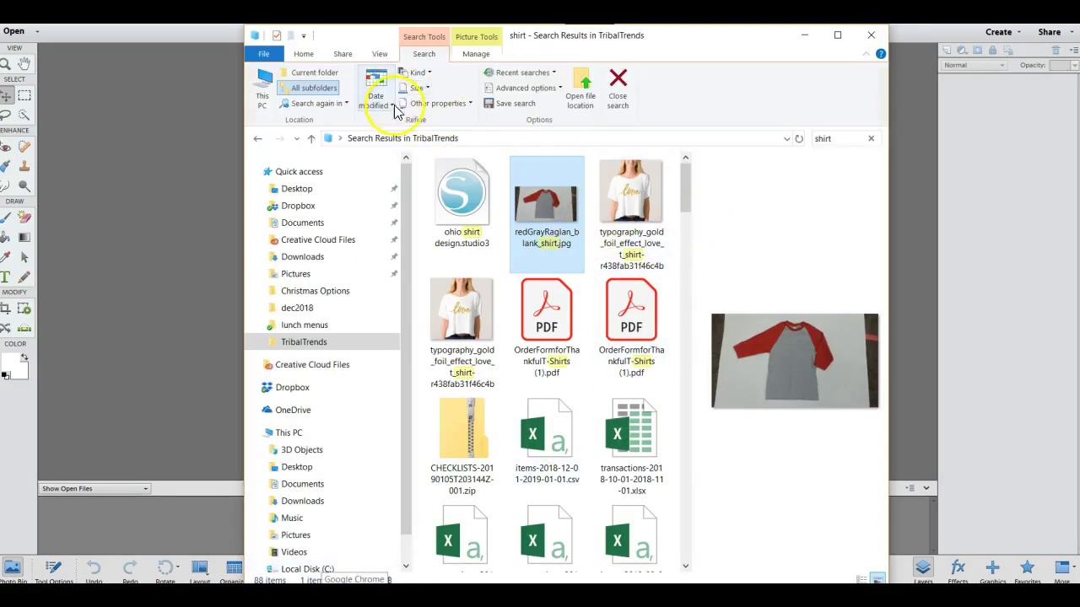
click(798, 139)
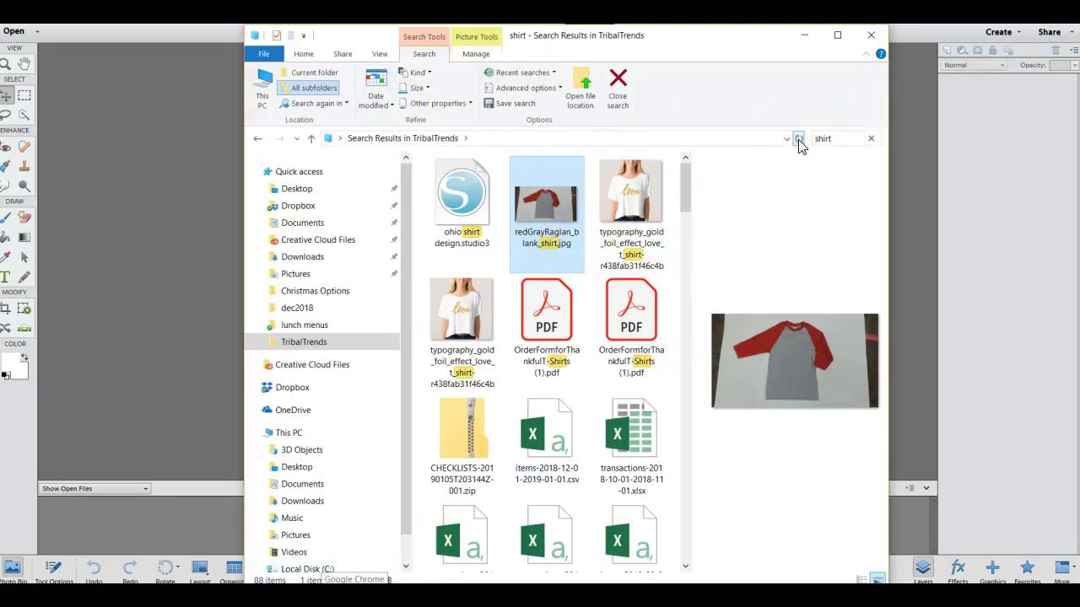
click(798, 139)
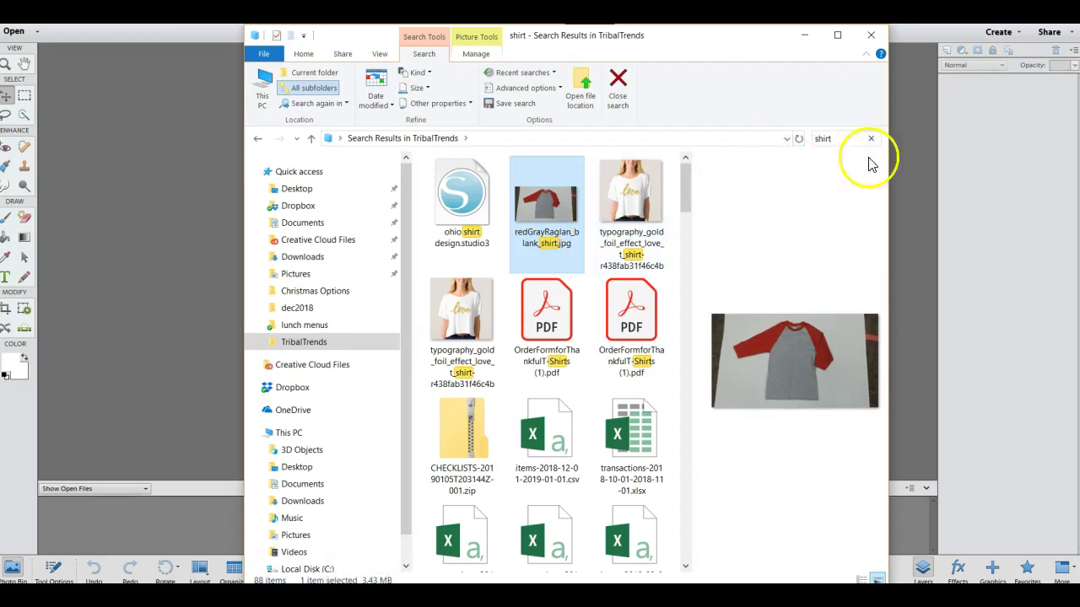
click(827, 138)
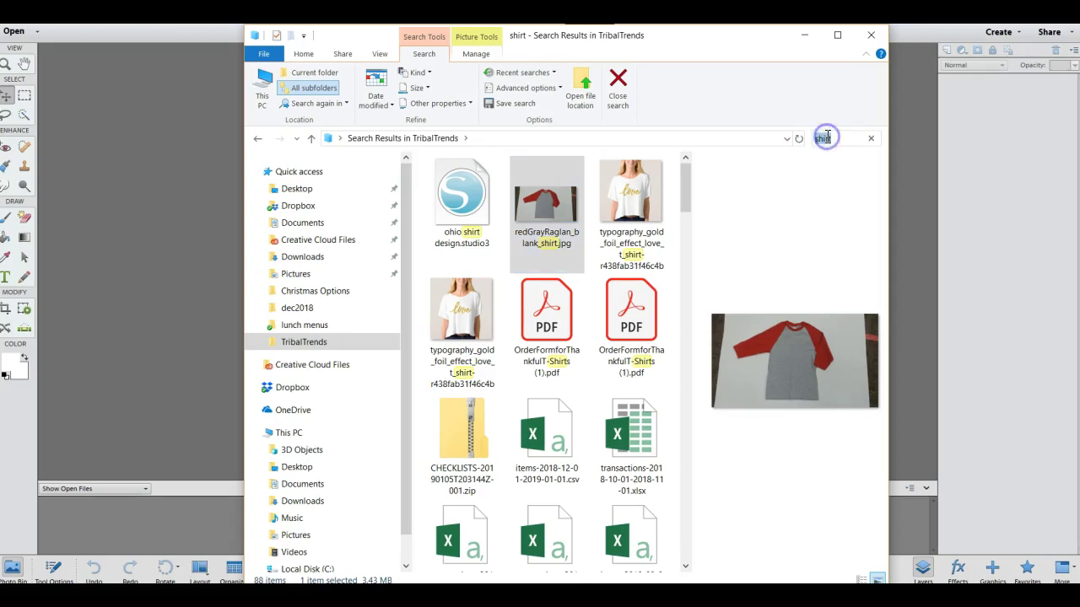
text(design)
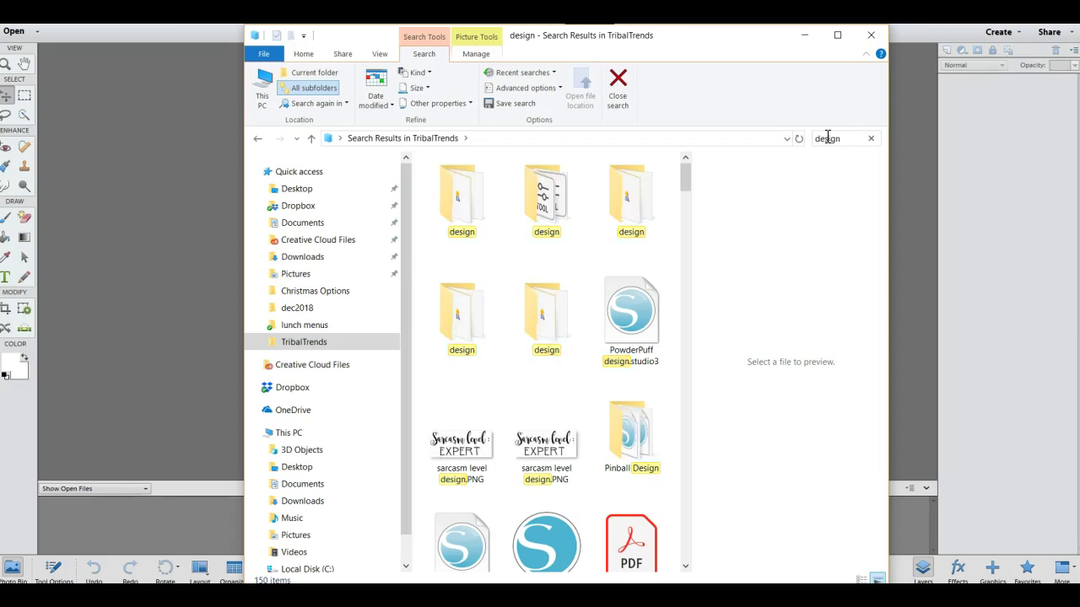
scroll(687, 282, down, 15)
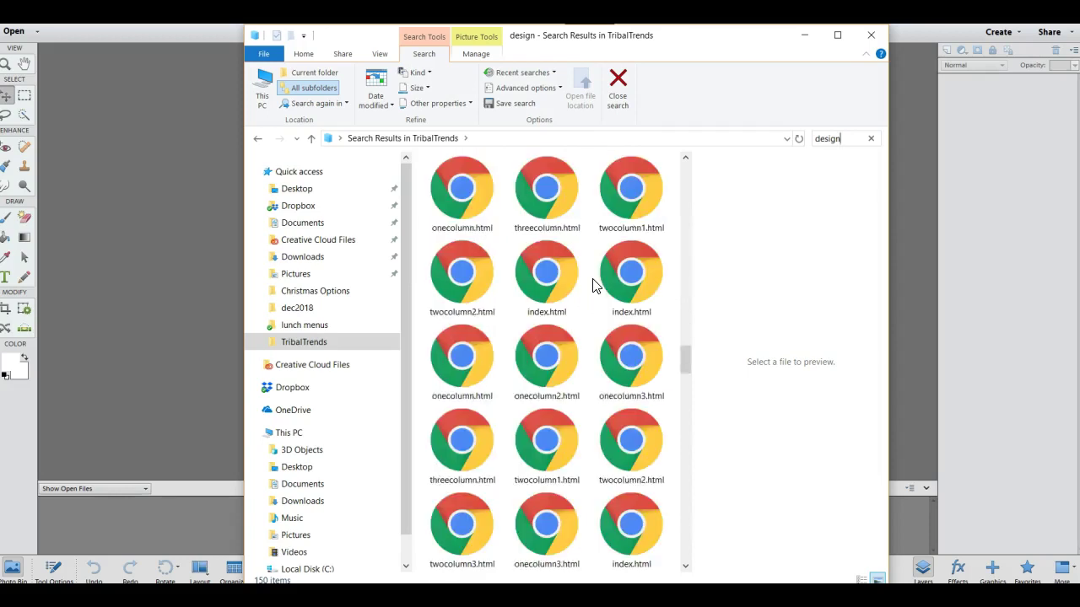
scroll(593, 285, down, 15)
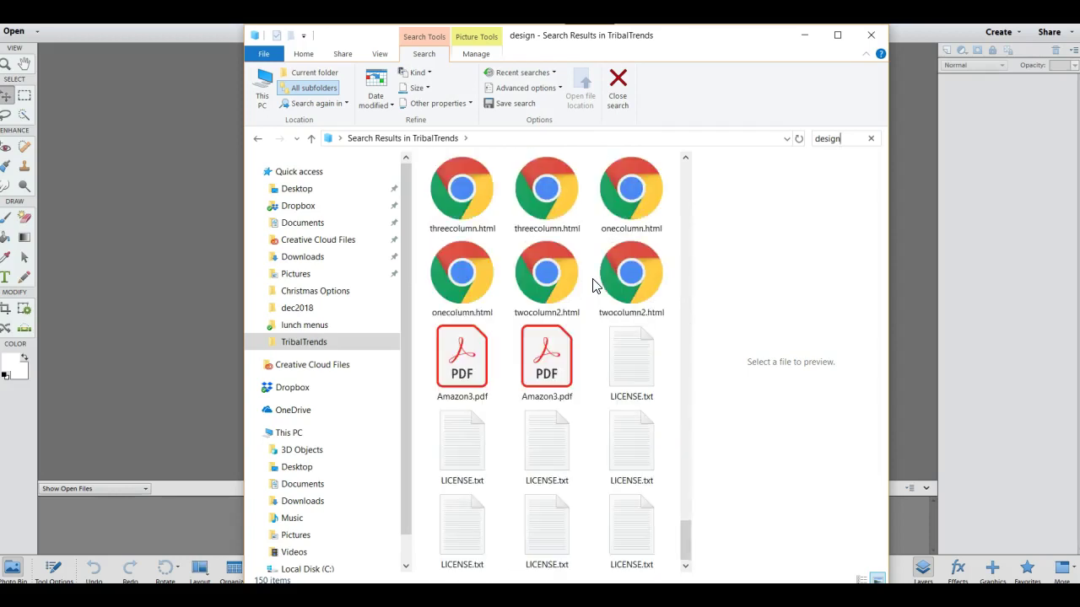
scroll(593, 285, up, 20)
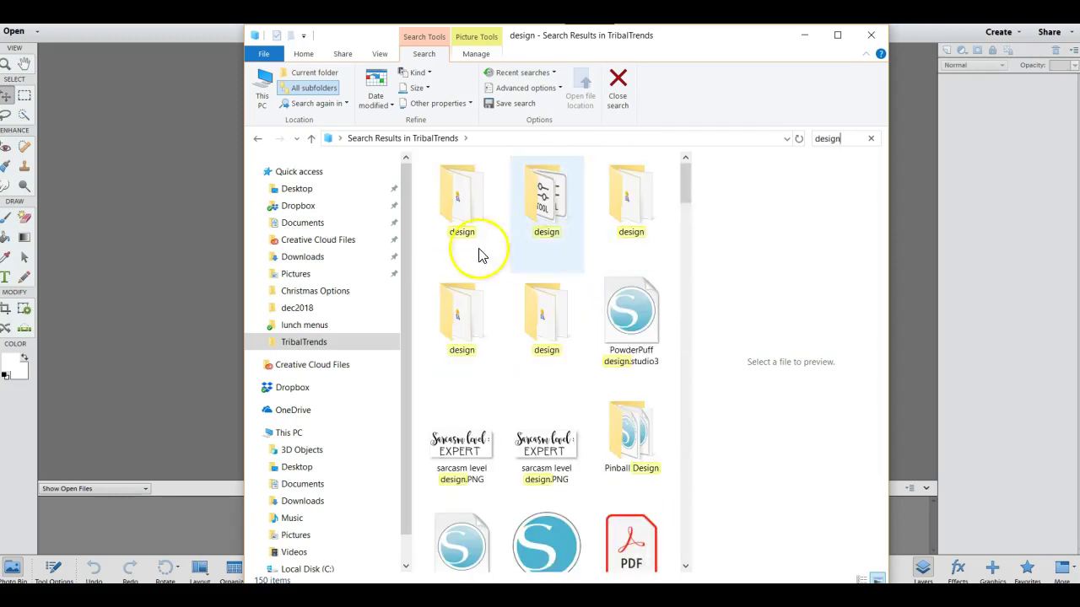
click(376, 91)
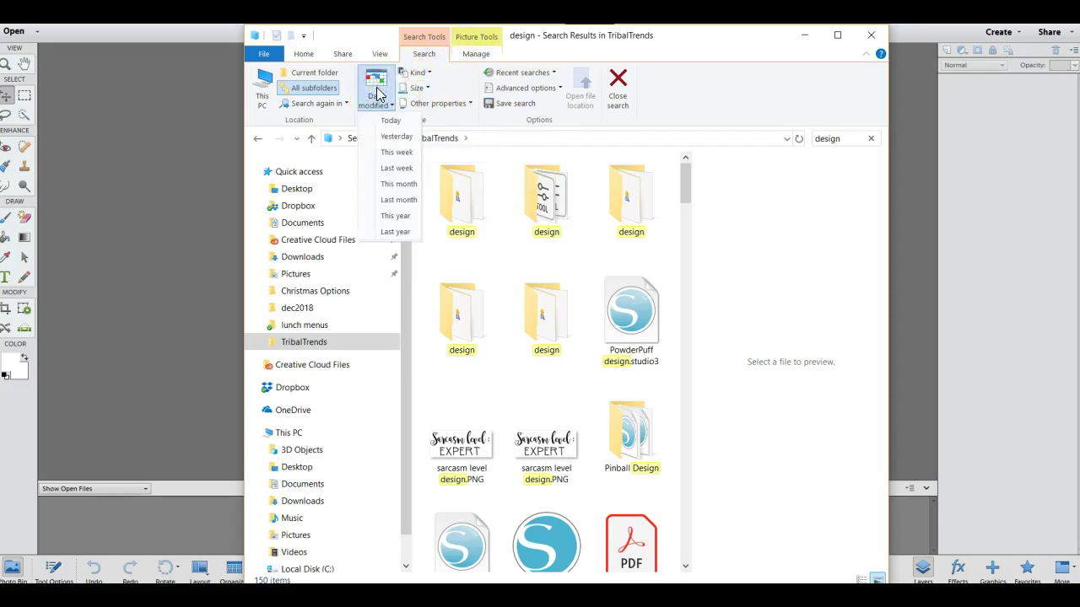
click(389, 123)
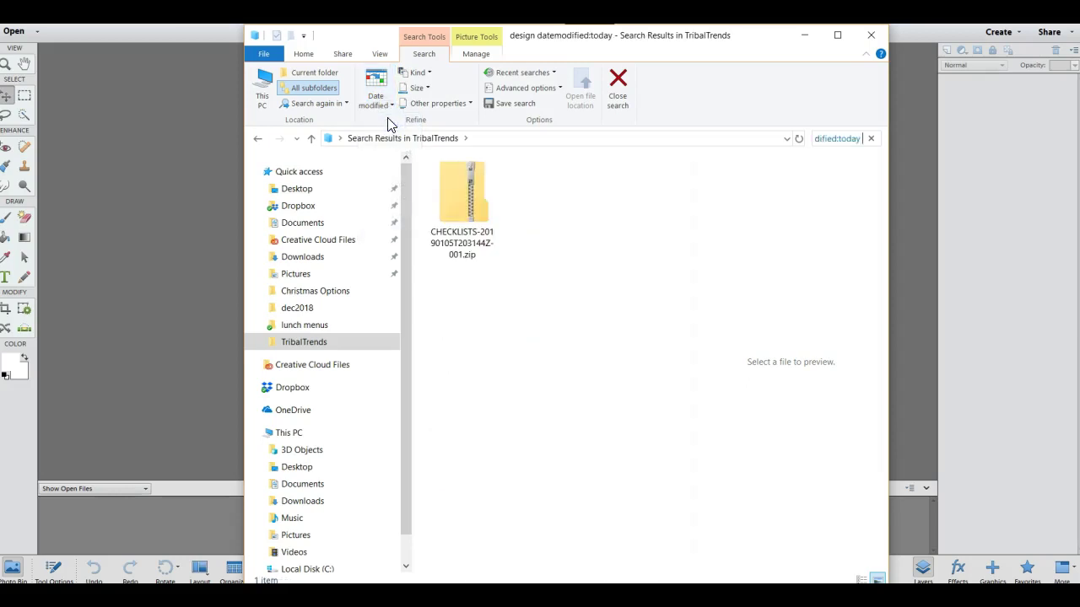
Select WelcomeBackDesign.PNG in the TribalTrends folder to preview it
click(331, 346)
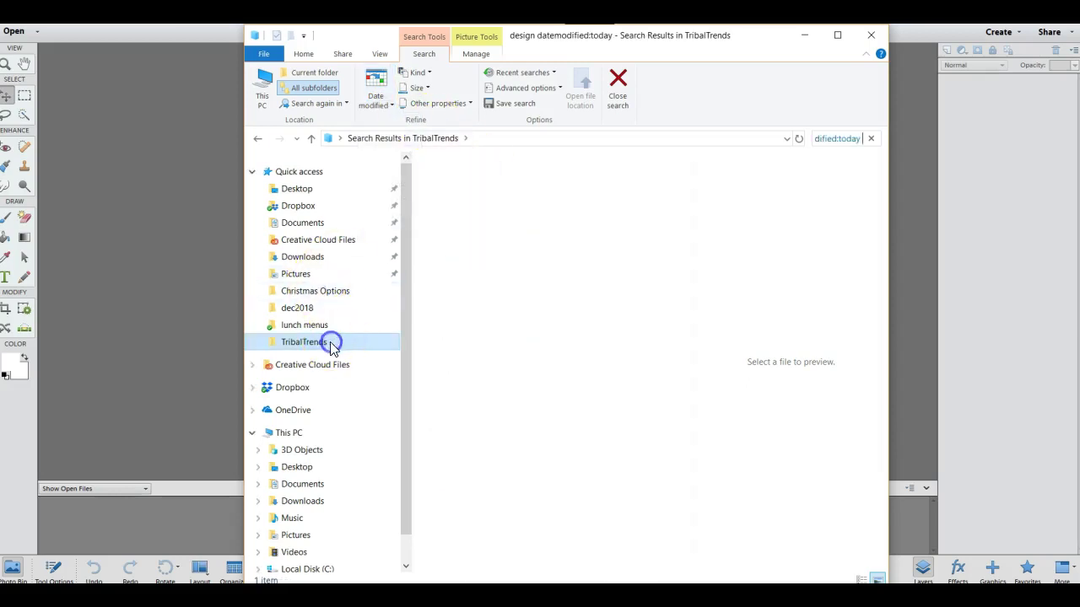
scroll(564, 279, down, 5)
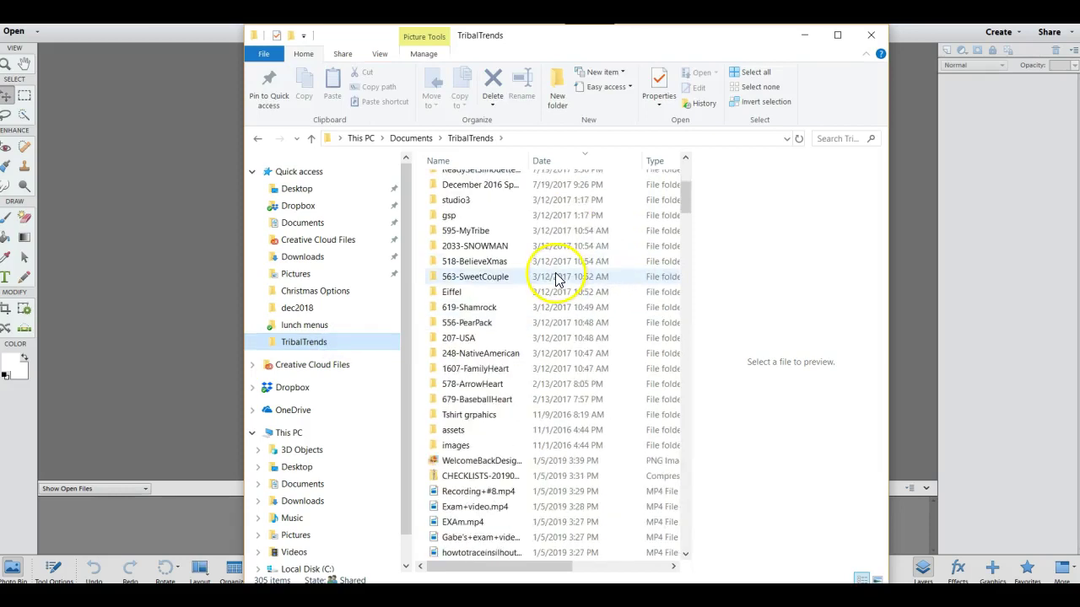
click(475, 461)
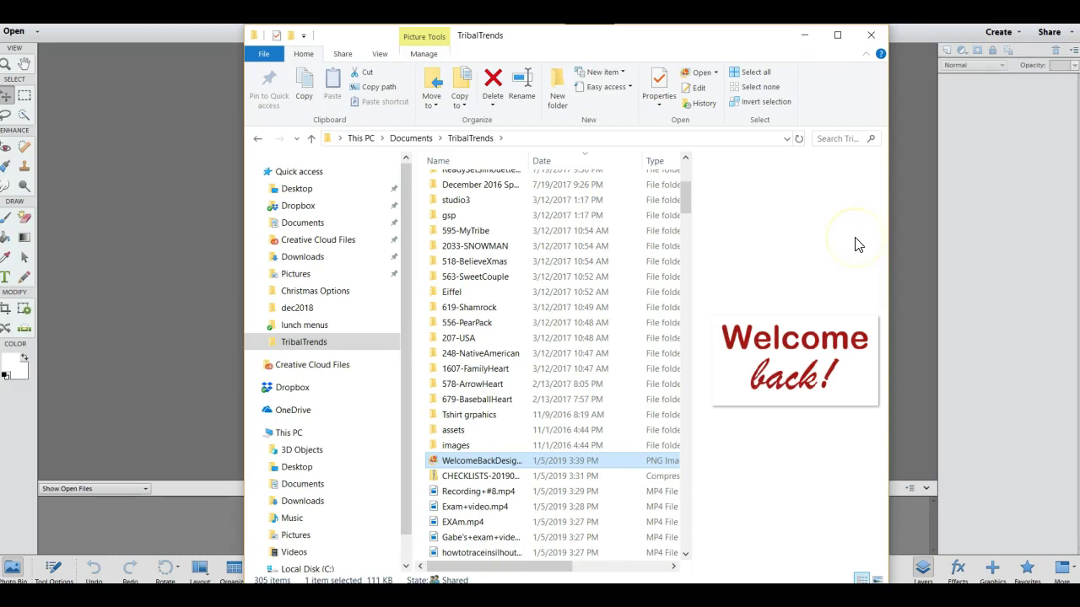
Open WelcomeBackDesign.PNG in Photoshop Elements and erase its white background with the Magic Eraser
drag(481, 462, 164, 324)
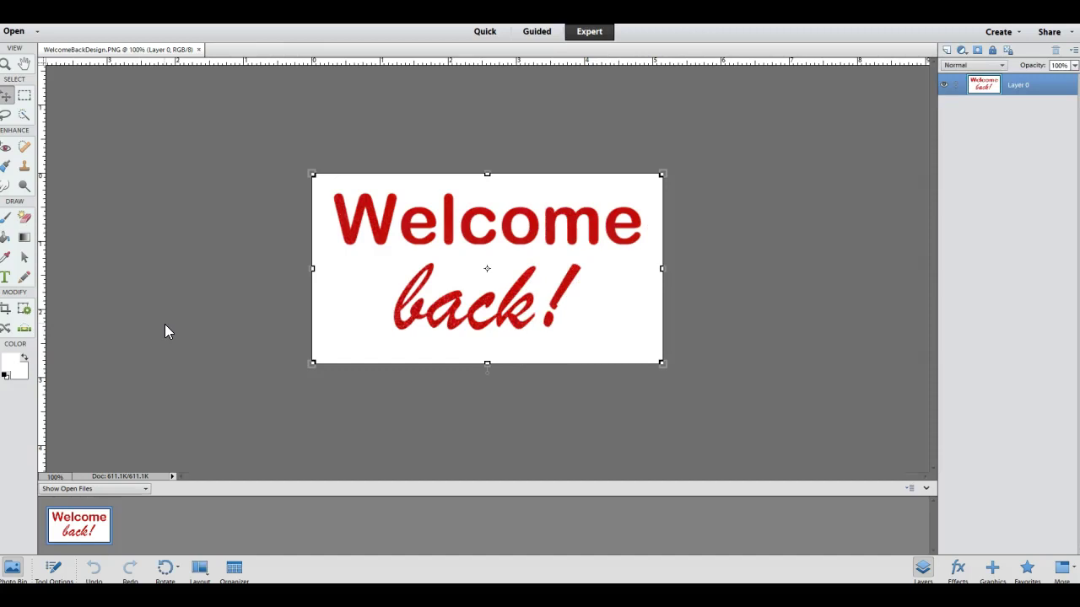
click(23, 220)
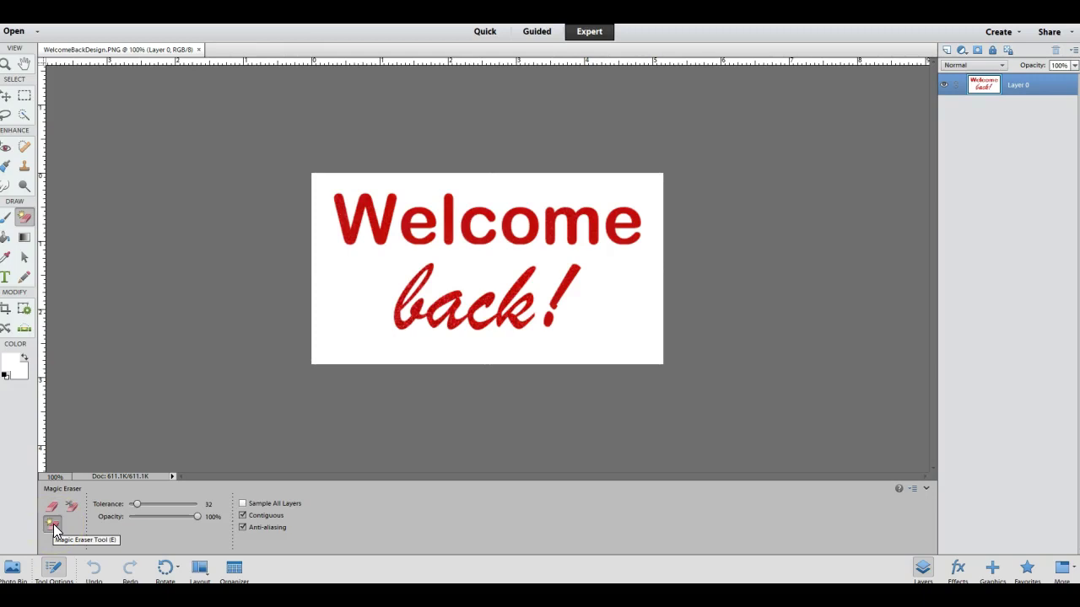
click(345, 281)
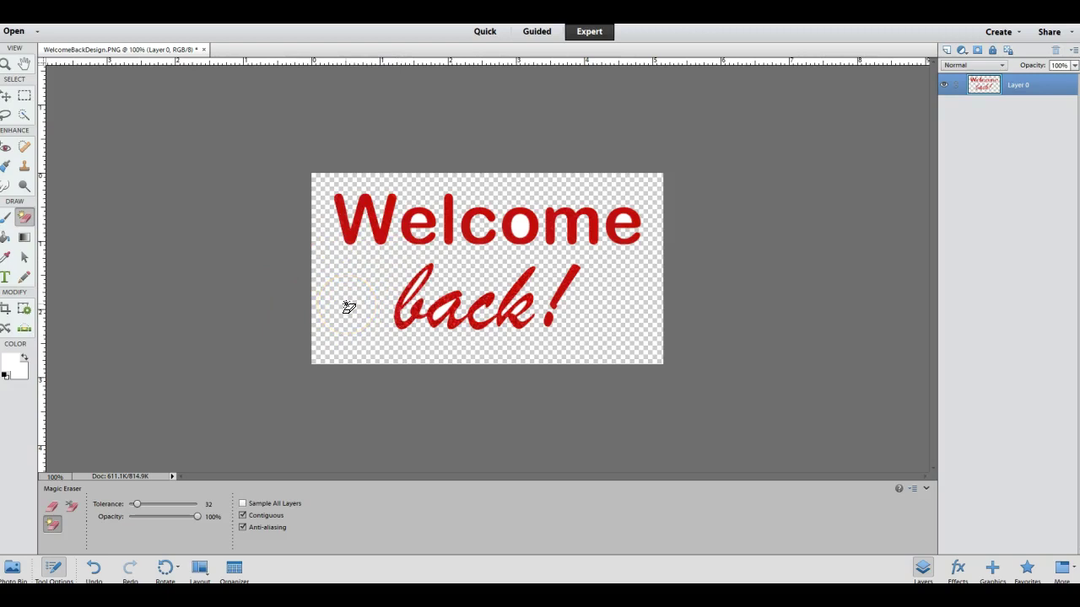
At 200% zoom, erase the white centres of the e, o, e, k, a and b
key(ctrl+plus)
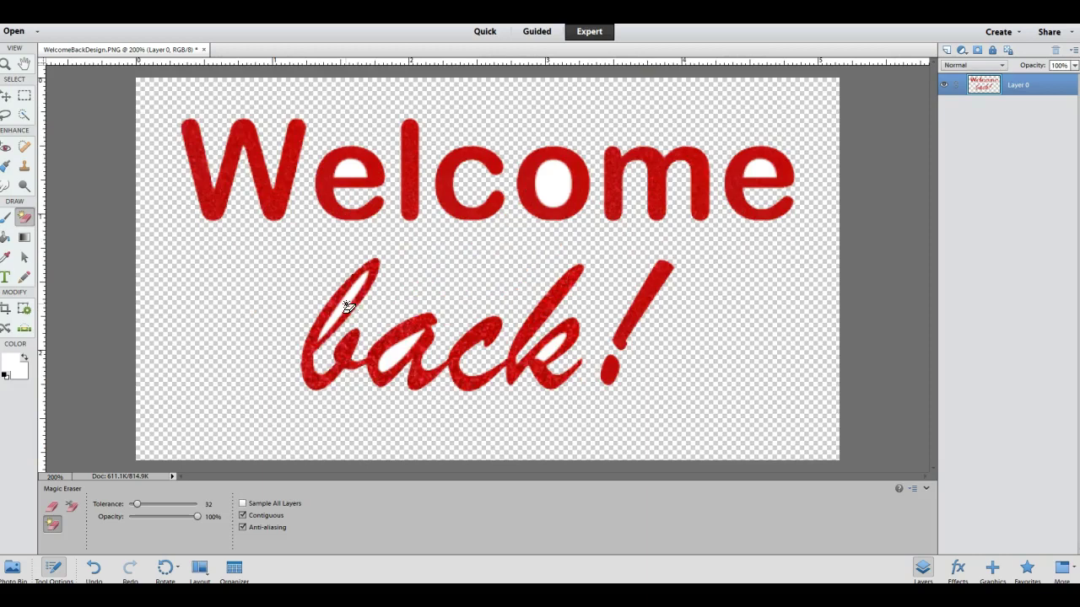
click(347, 169)
click(550, 181)
click(755, 175)
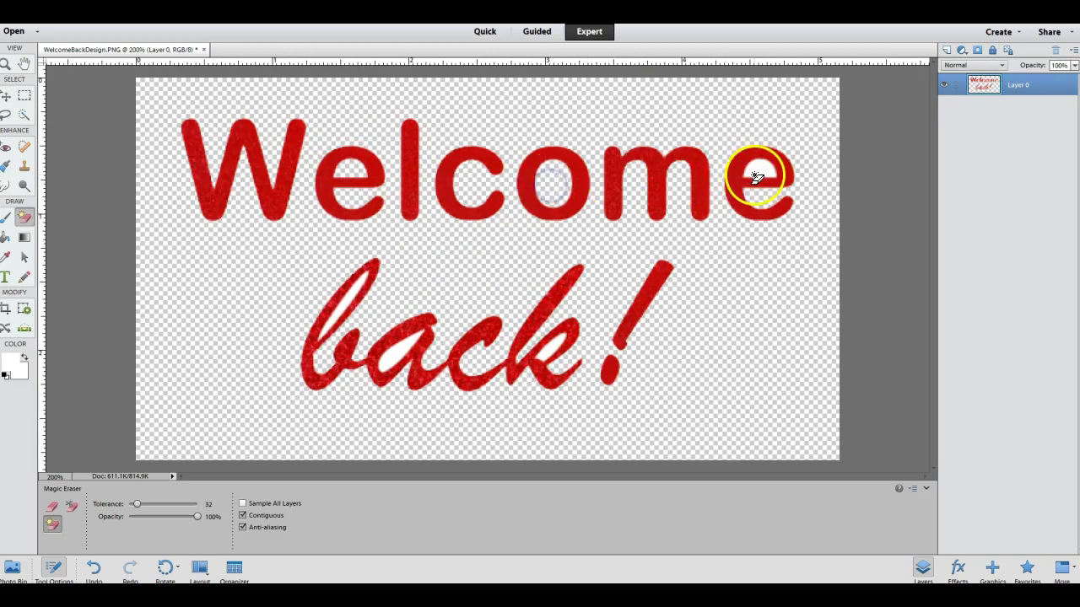
click(548, 348)
click(378, 360)
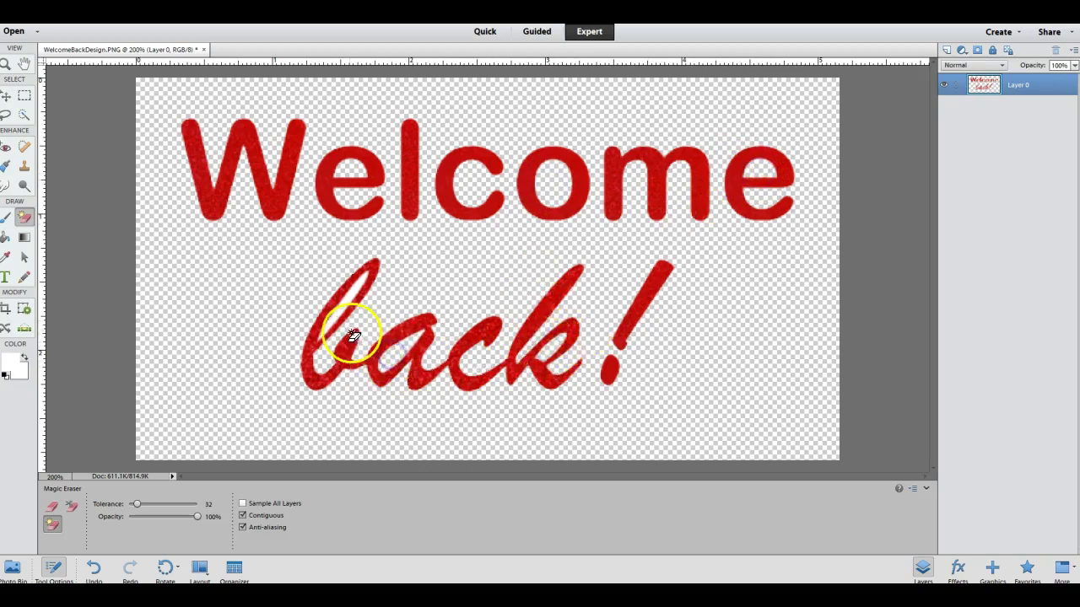
click(338, 311)
Save As WelcomeBackDesign.png, replacing the existing file, with no interlacing in PNG Options
key(ctrl+shift+s)
click(709, 313)
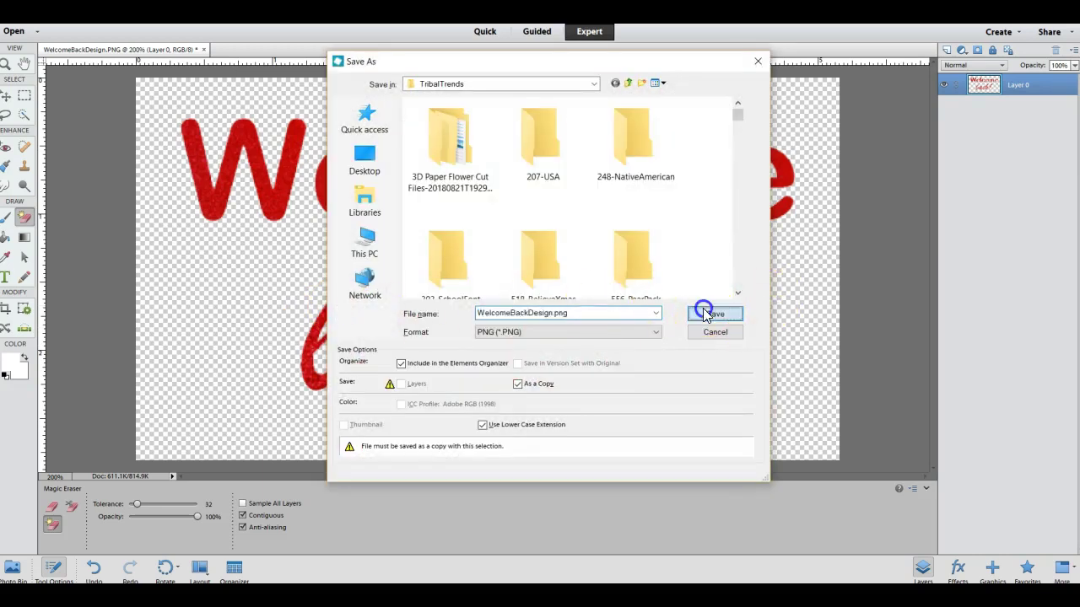
click(523, 230)
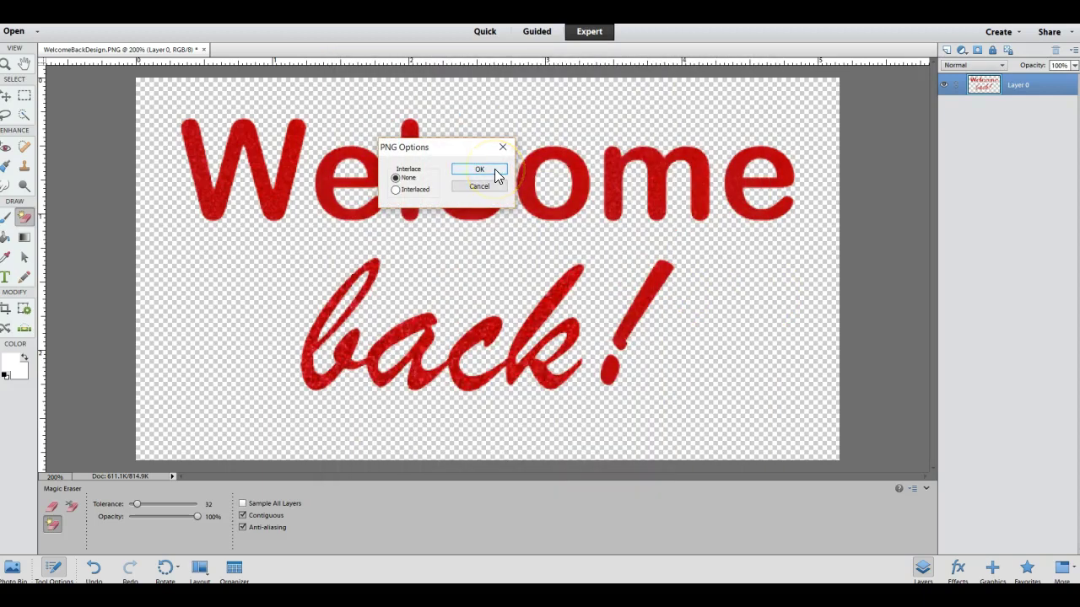
click(497, 174)
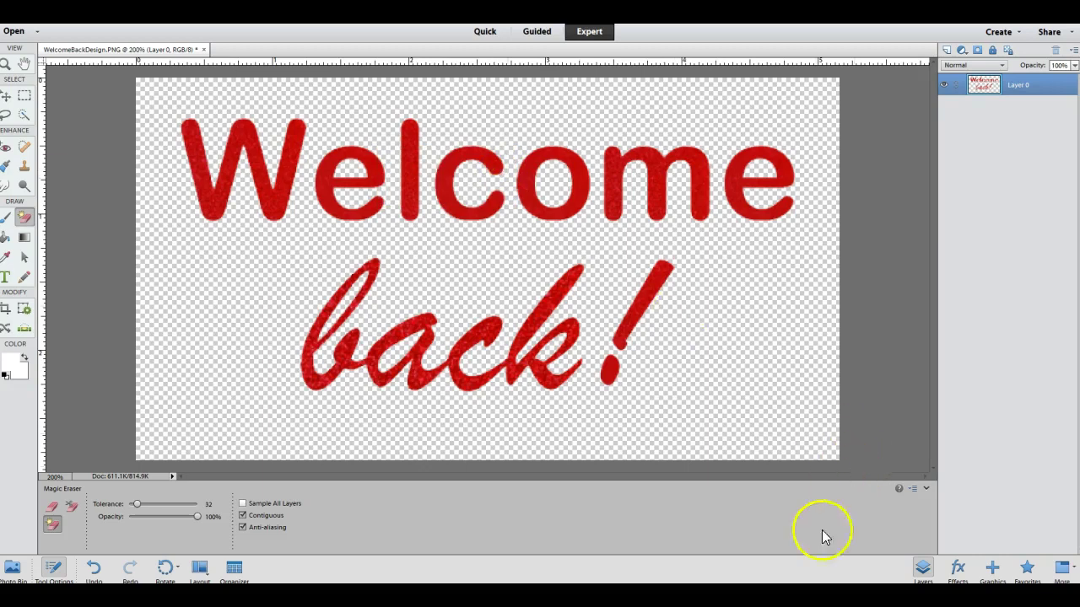
Search TribalTrends for 'shirt' and open redGrayRaglan_blank_shirt.jpg in Photoshop Elements
key(alt+Tab)
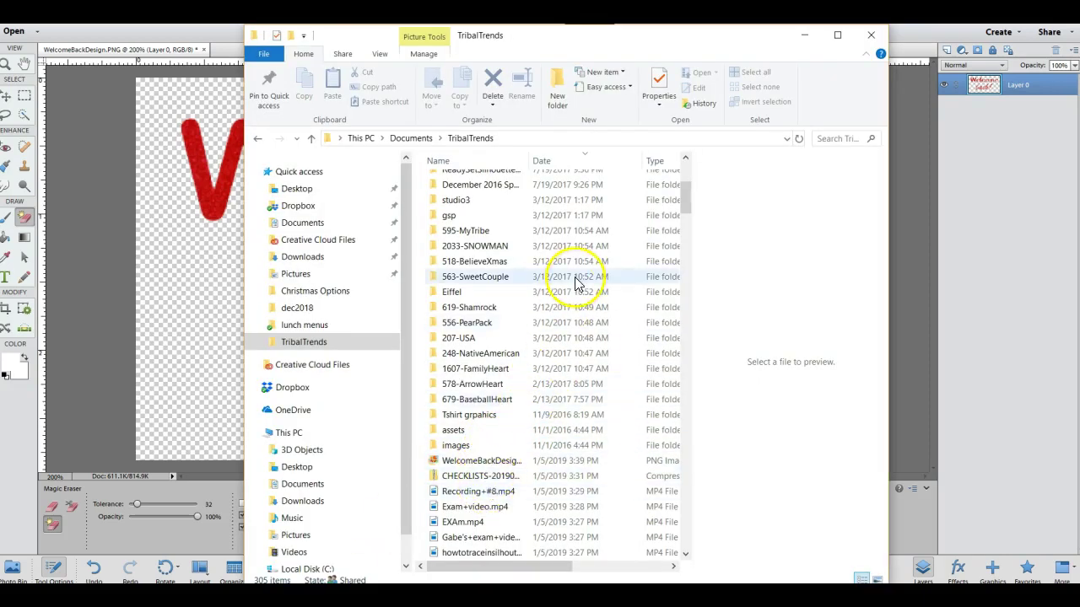
click(830, 139)
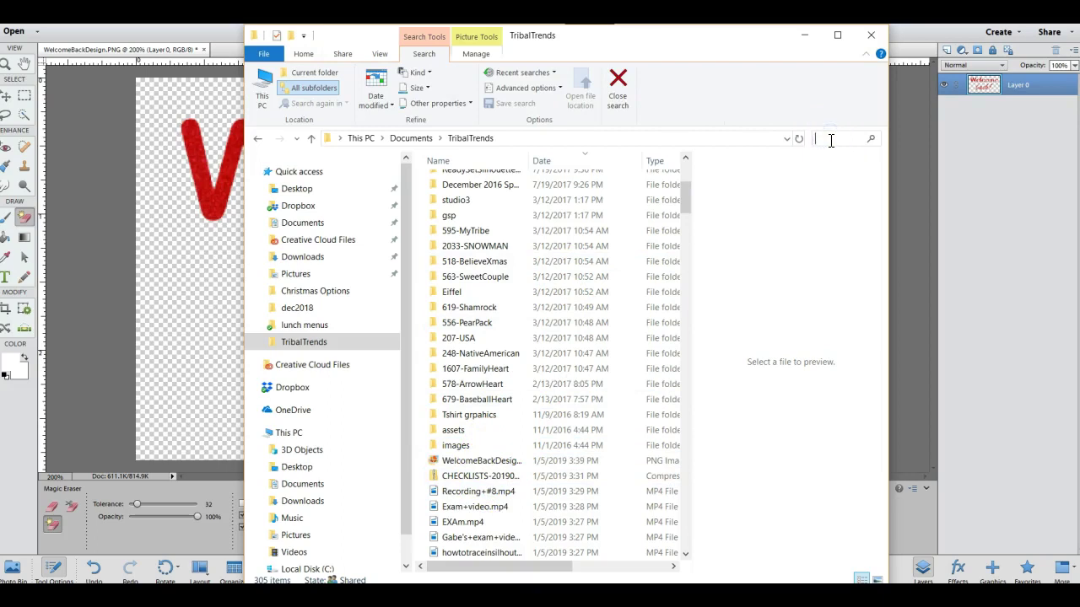
text(shirt)
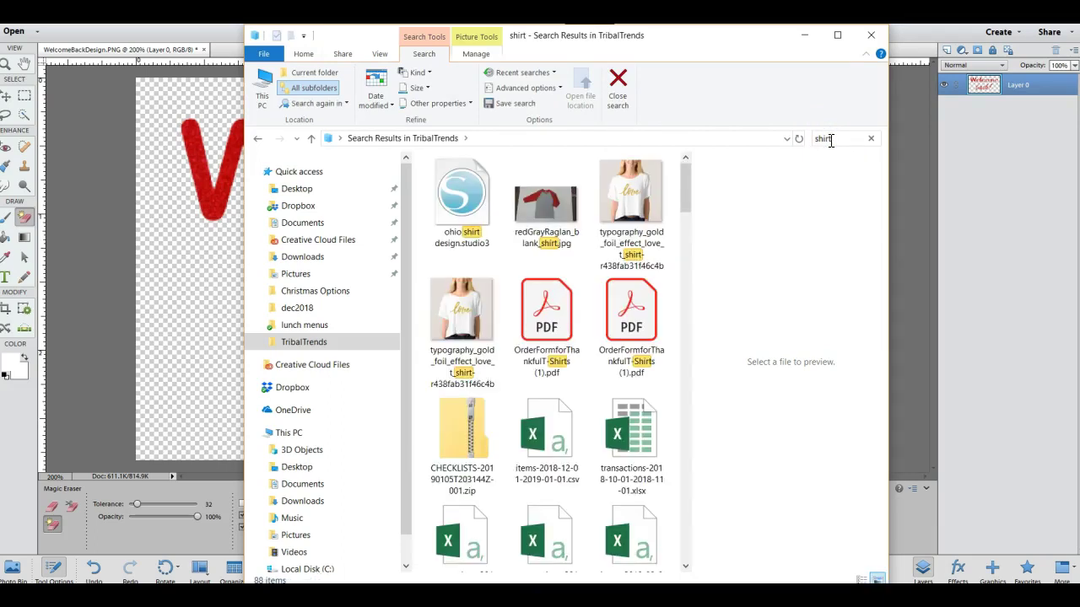
click(546, 205)
click(168, 239)
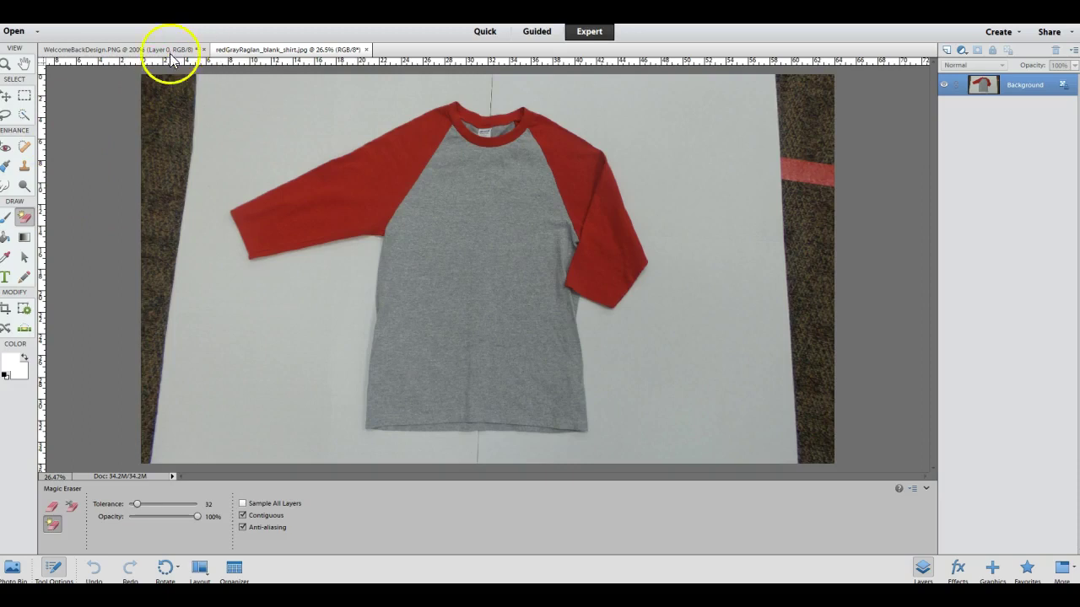
Drag the Welcome back! design from the Photo Bin onto the shirt photo and start shrinking it
click(11, 567)
drag(58, 525, 488, 243)
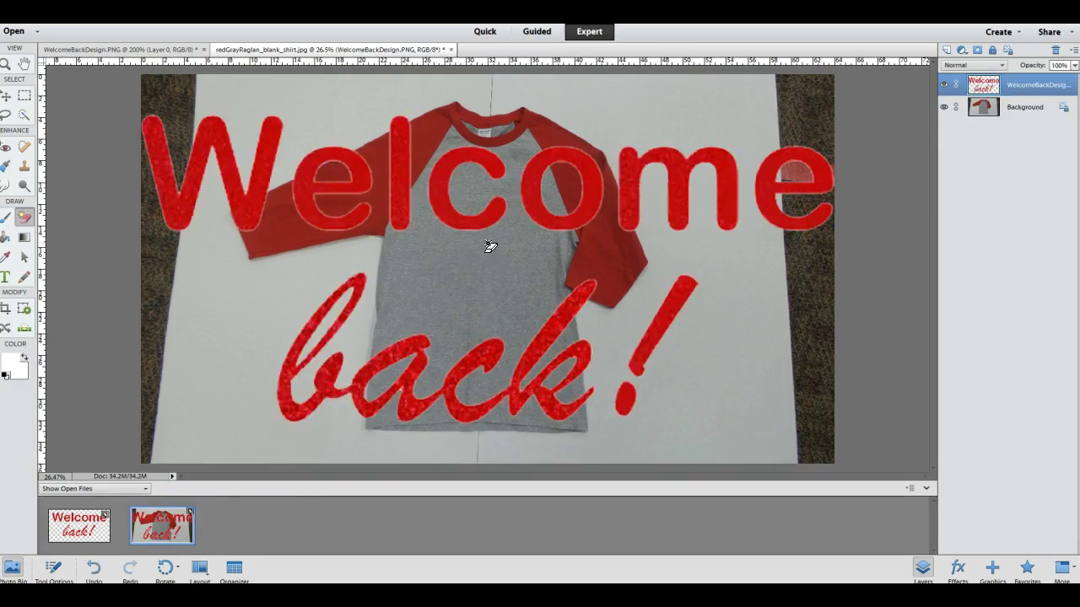
click(6, 95)
drag(142, 114, 447, 290)
drag(622, 309, 531, 258)
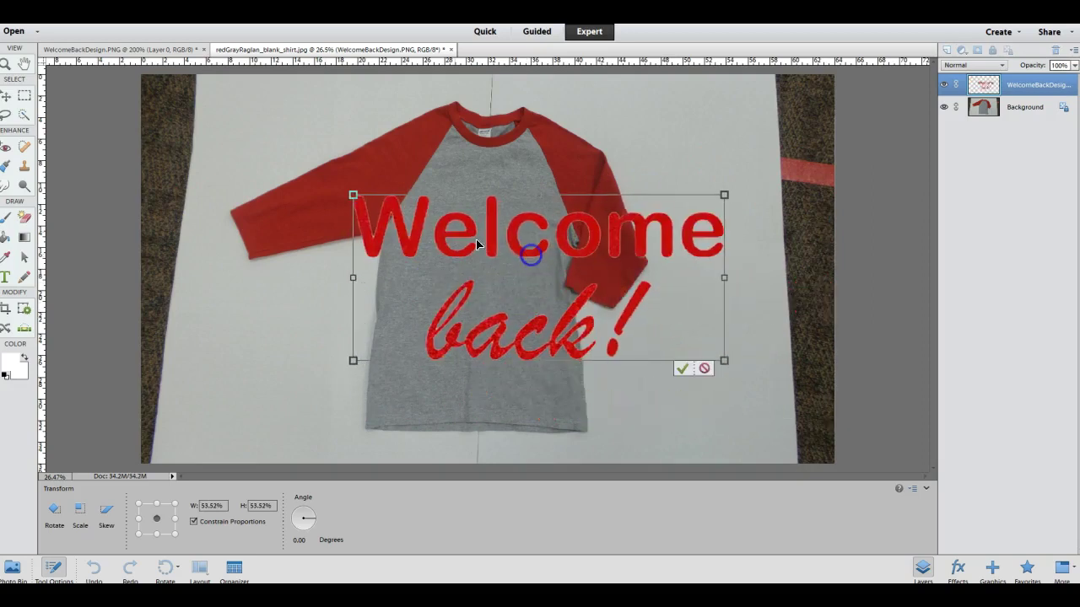
Scale the design down to about 23% and centre it on the shirt's chest
drag(355, 193, 483, 250)
drag(578, 290, 448, 244)
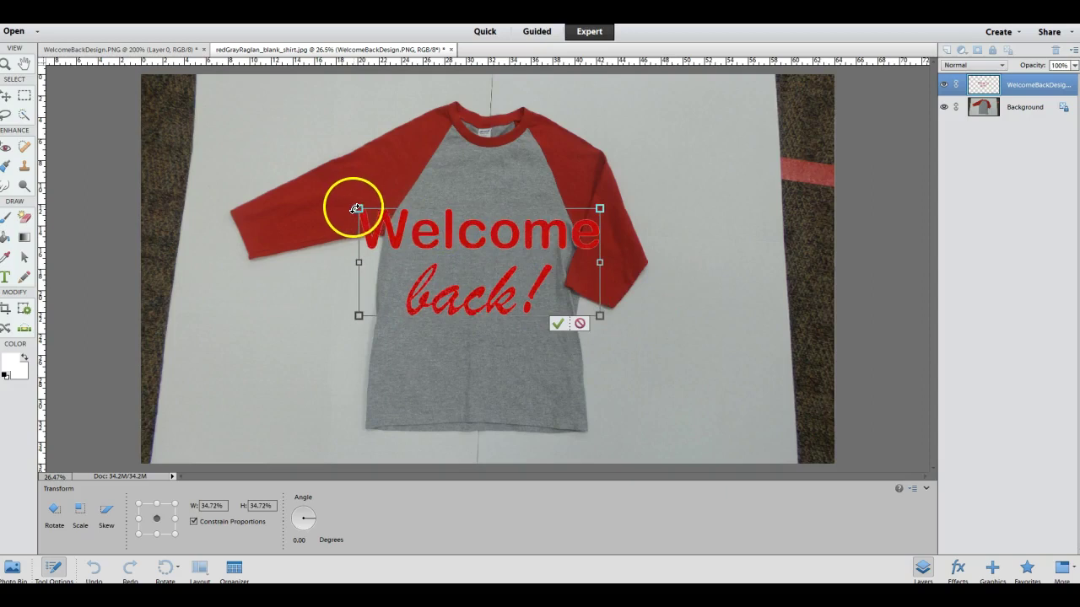
drag(357, 208, 417, 231)
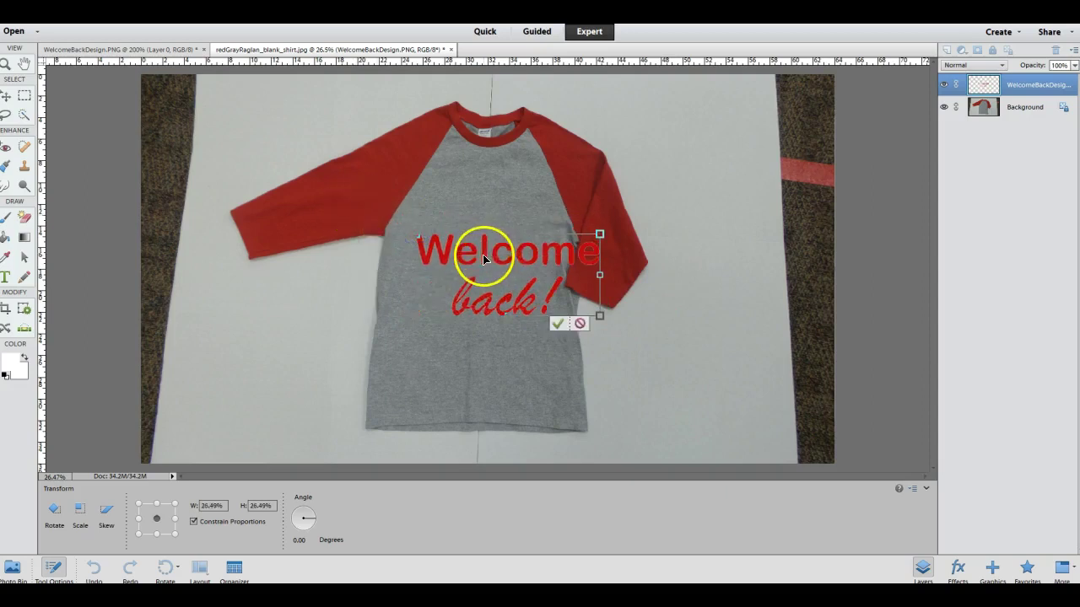
drag(482, 251, 461, 240)
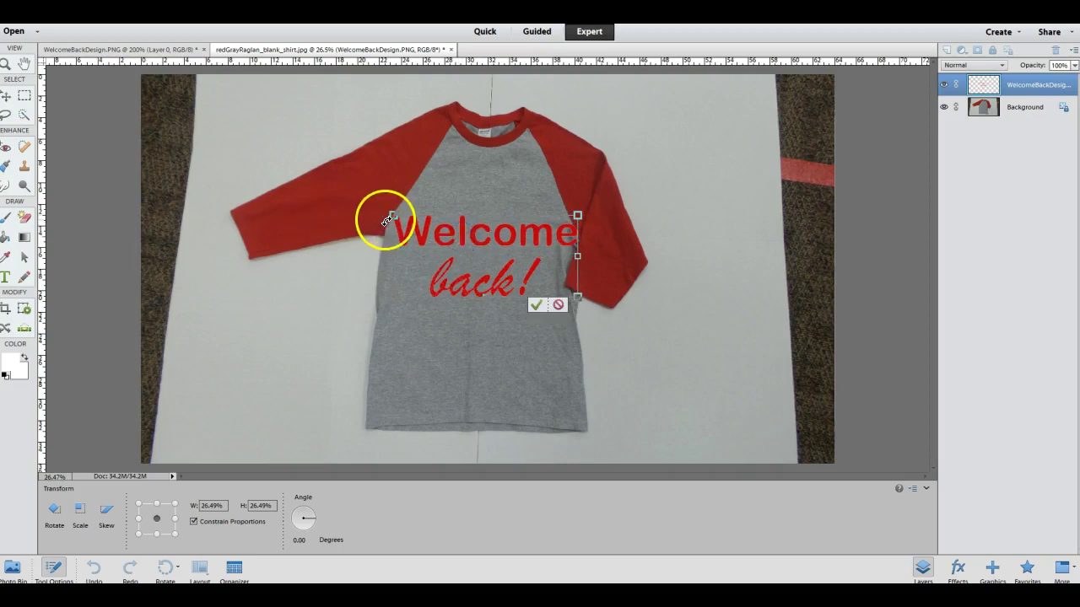
drag(392, 213, 412, 231)
drag(496, 248, 477, 232)
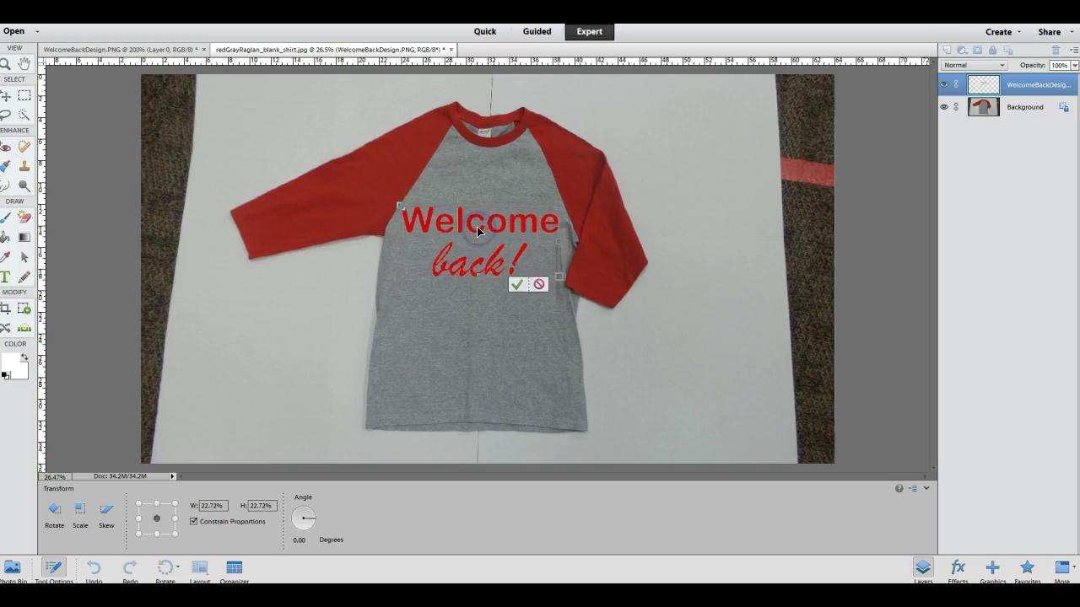
click(516, 284)
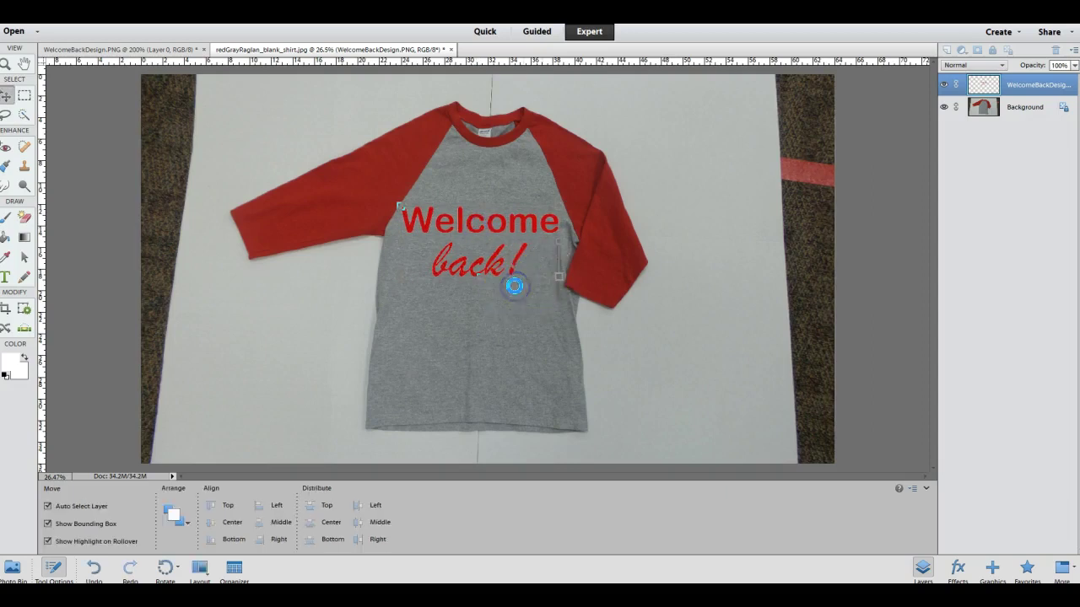
Resize the lettering to about 94.45% and nudge it slightly up-left on the chest
click(500, 347)
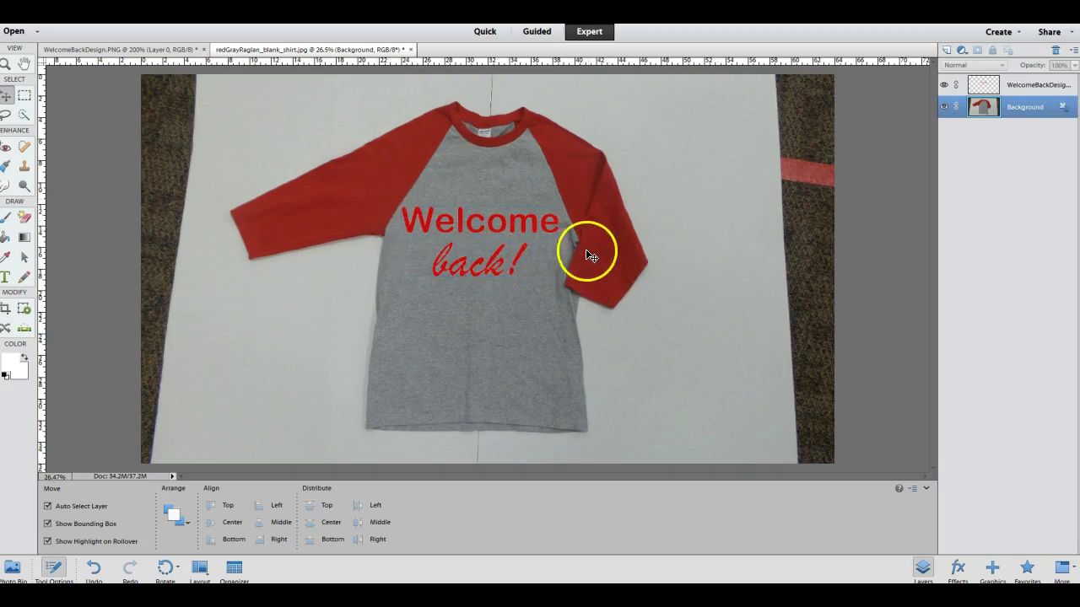
click(475, 229)
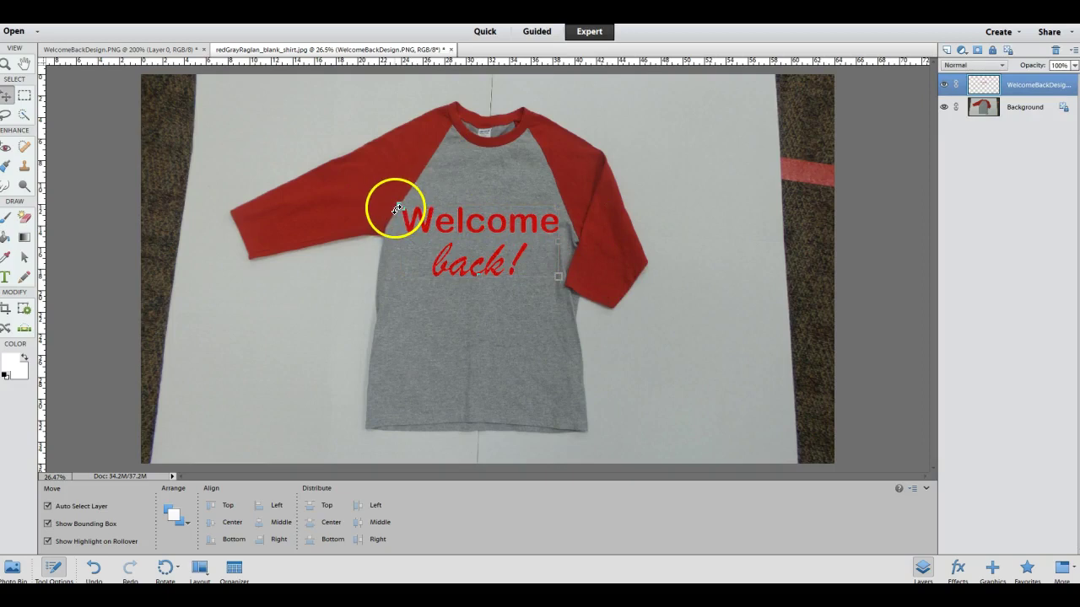
drag(401, 205, 411, 211)
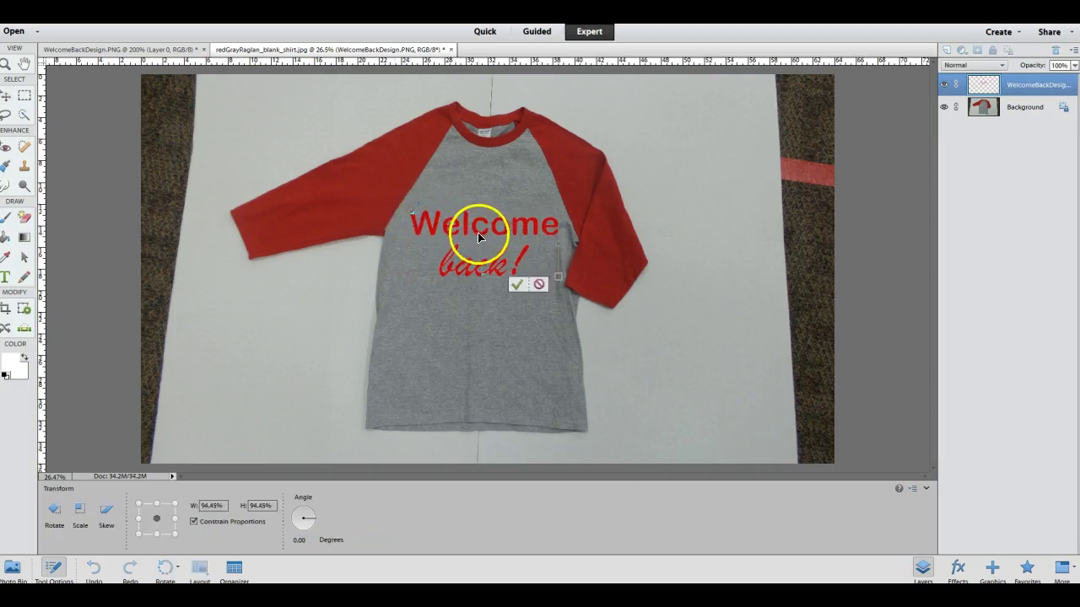
drag(479, 232, 476, 225)
click(511, 278)
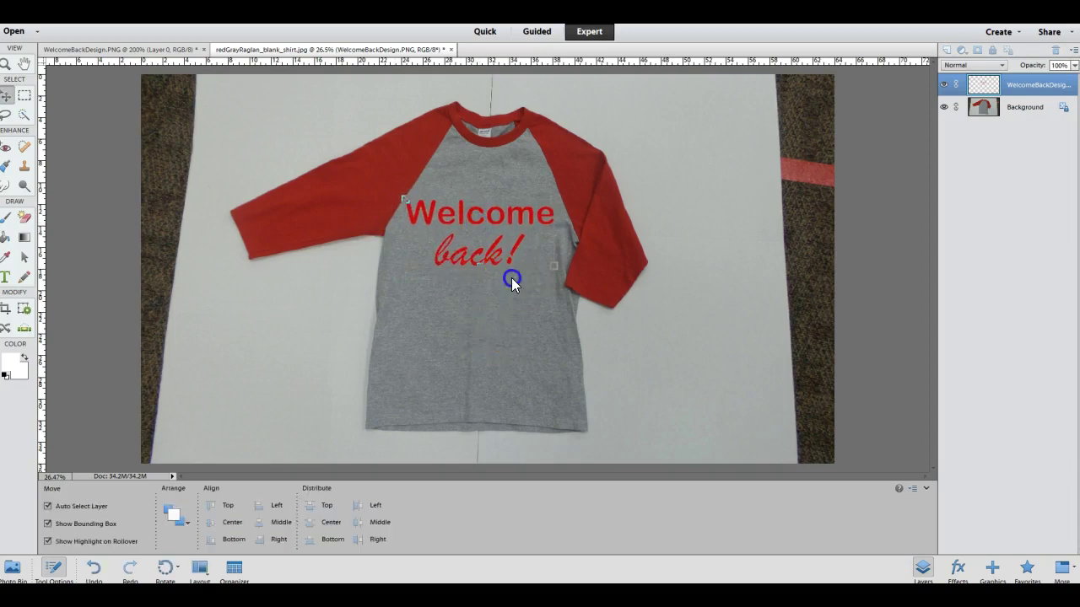
click(505, 327)
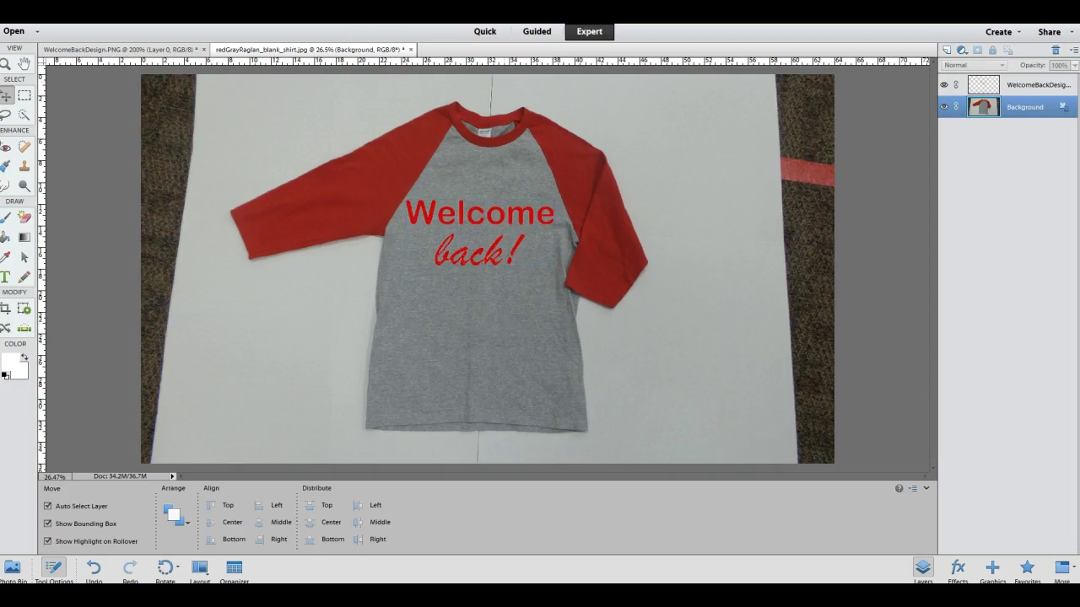
Save the shirt mockup as a JPEG file named WelcomBackMockup
click(25, 11)
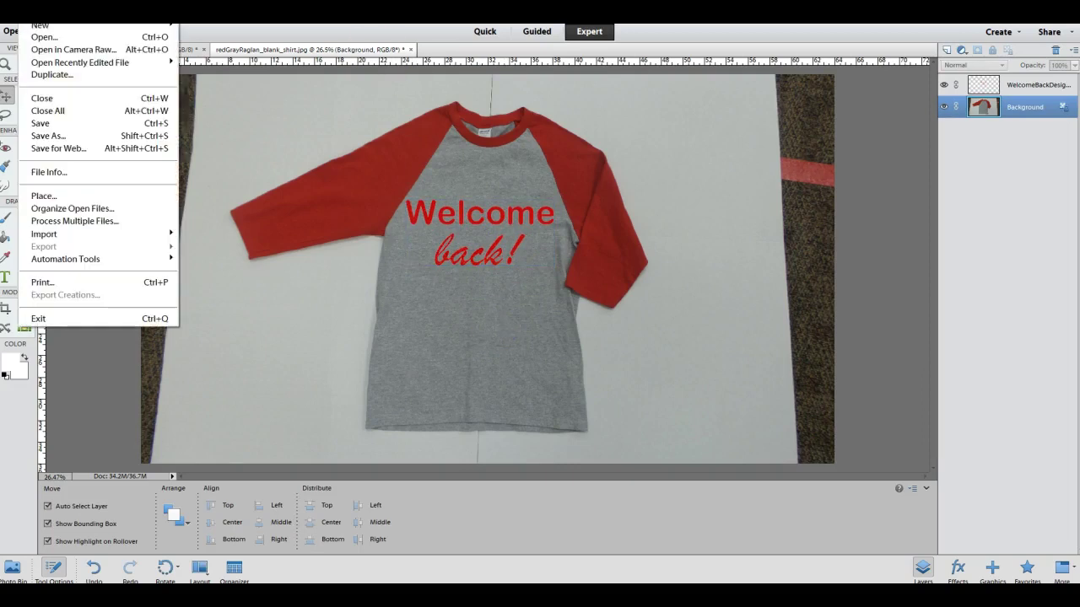
click(55, 136)
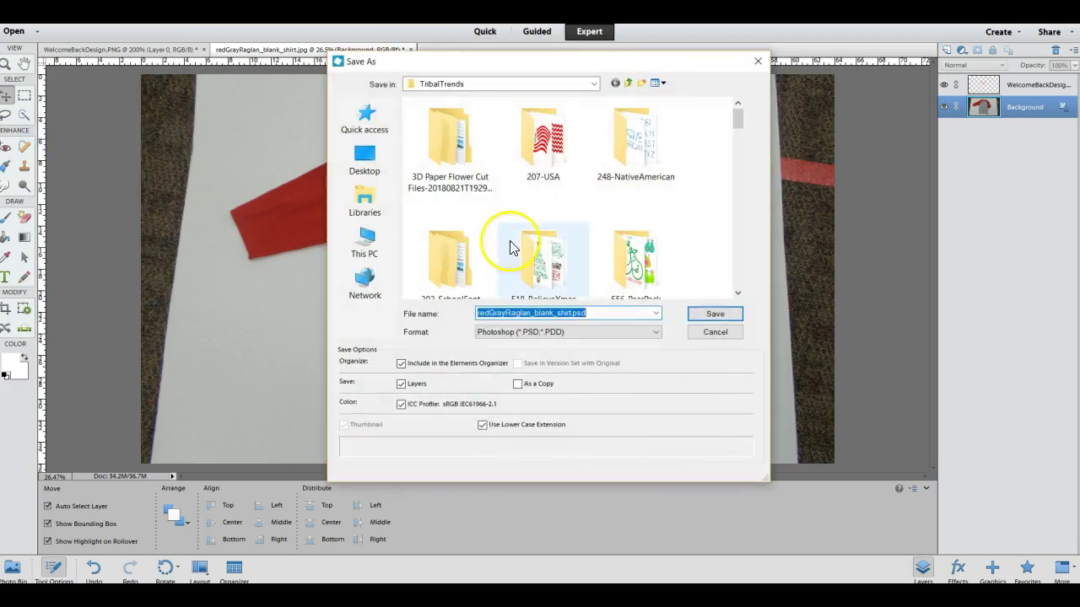
click(579, 332)
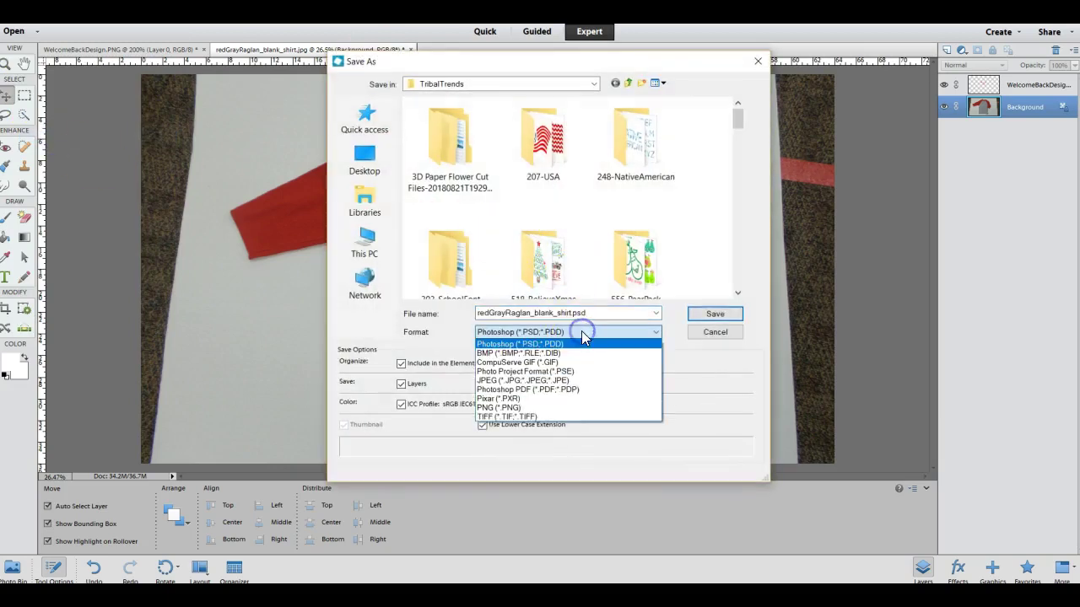
click(574, 381)
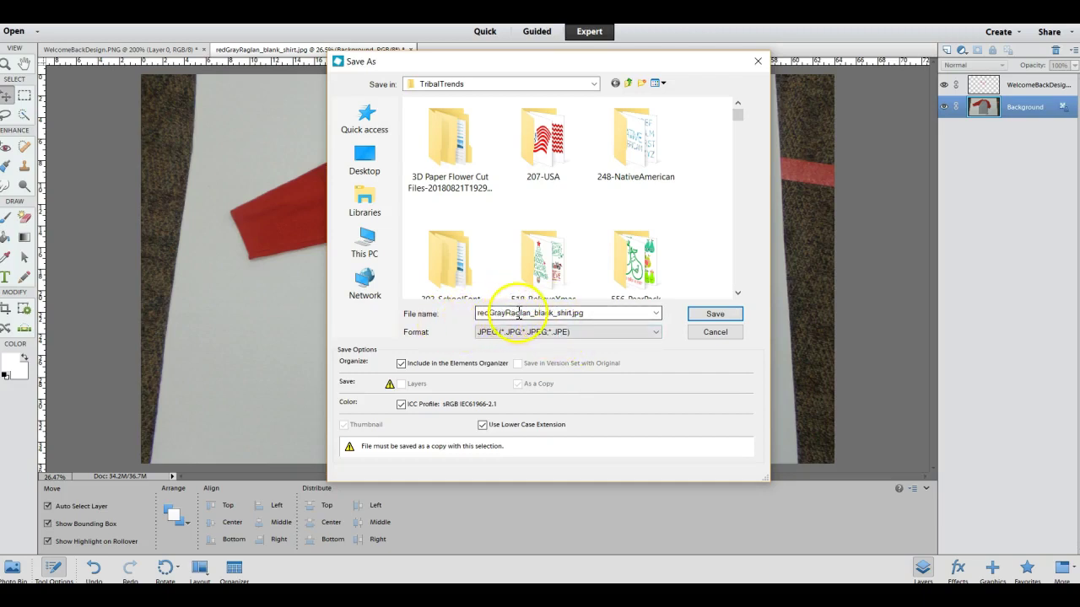
double_click(551, 314)
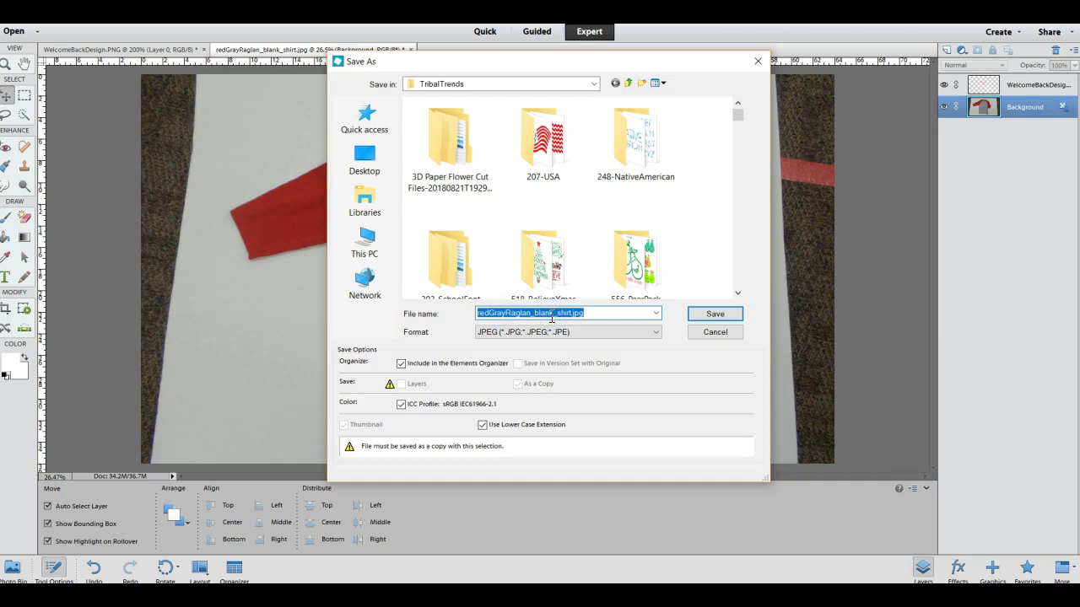
text(Welcom)
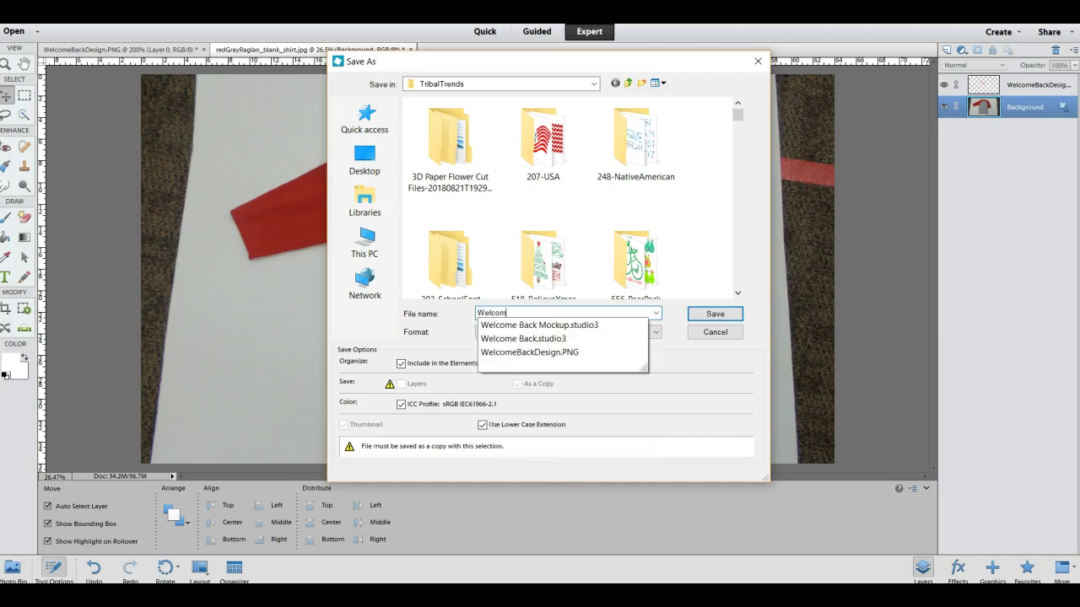
text(BackMockup)
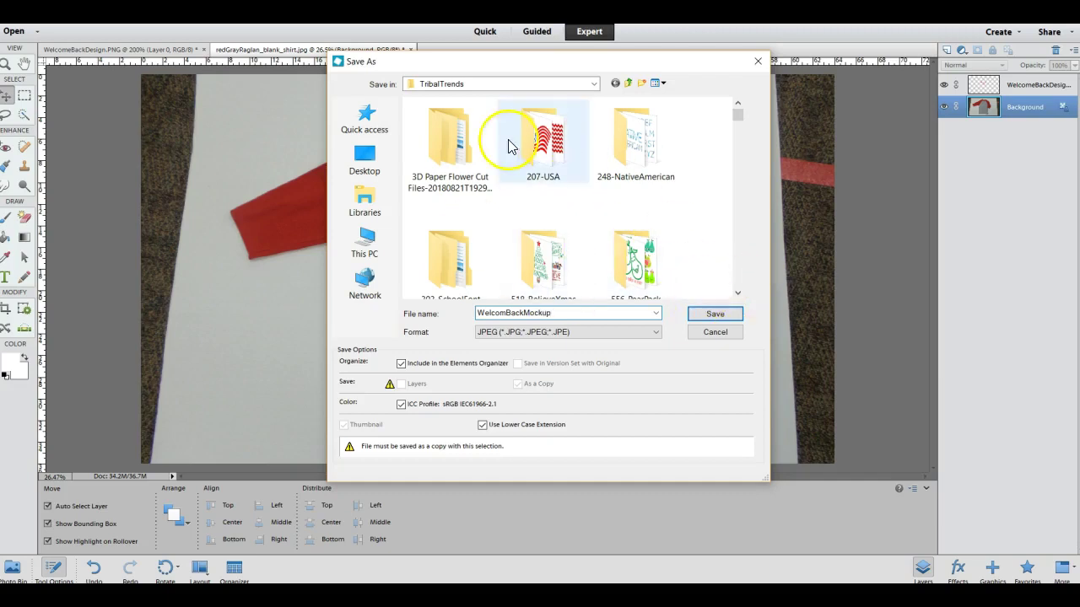
click(728, 313)
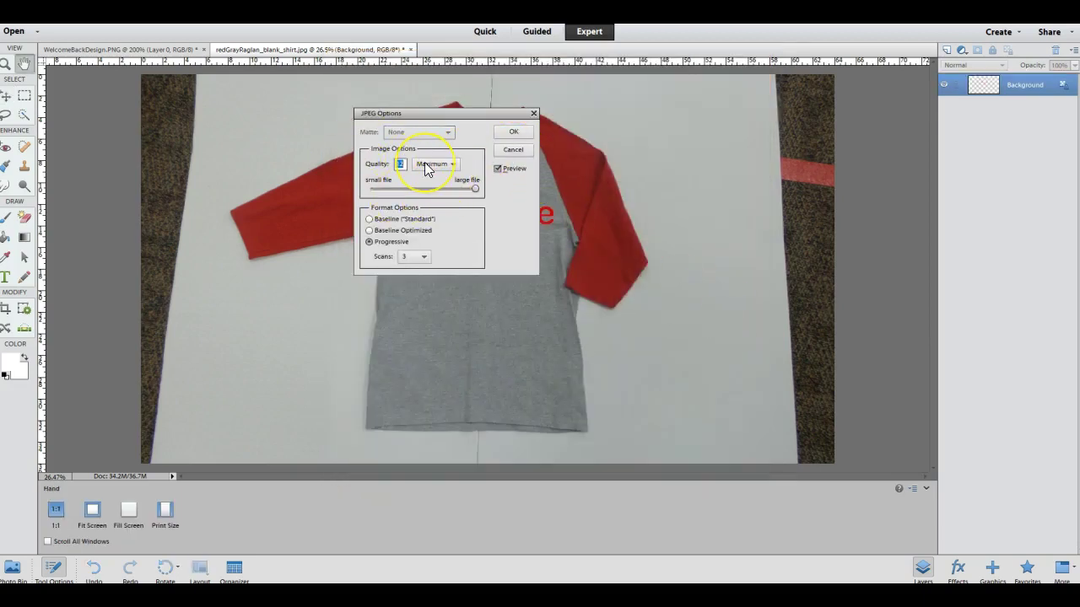
Accept the JPEG options at Maximum quality to finish saving WelcomBackMockup
click(515, 132)
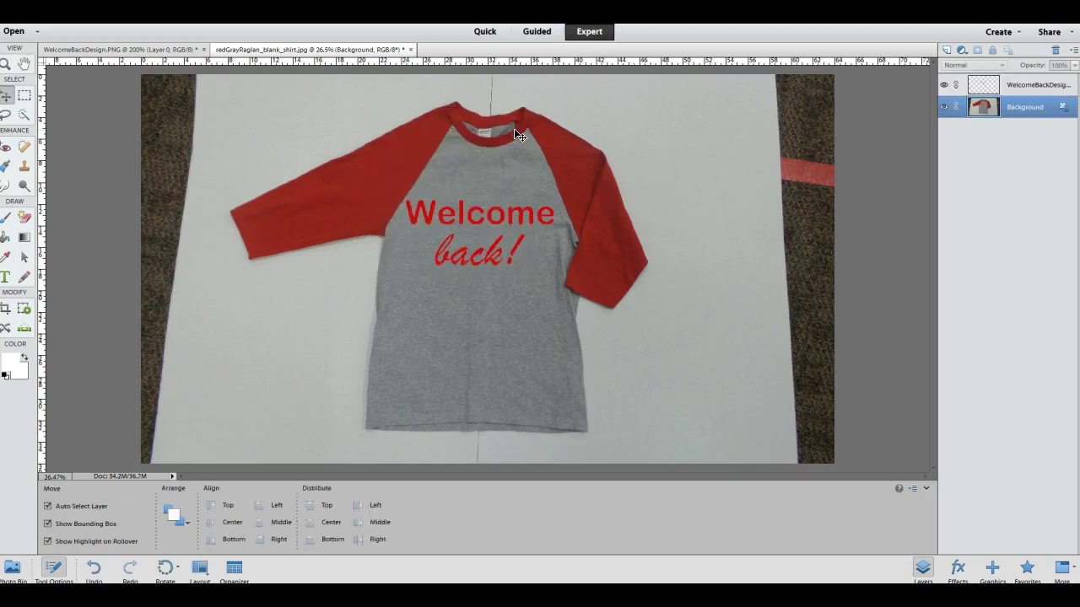